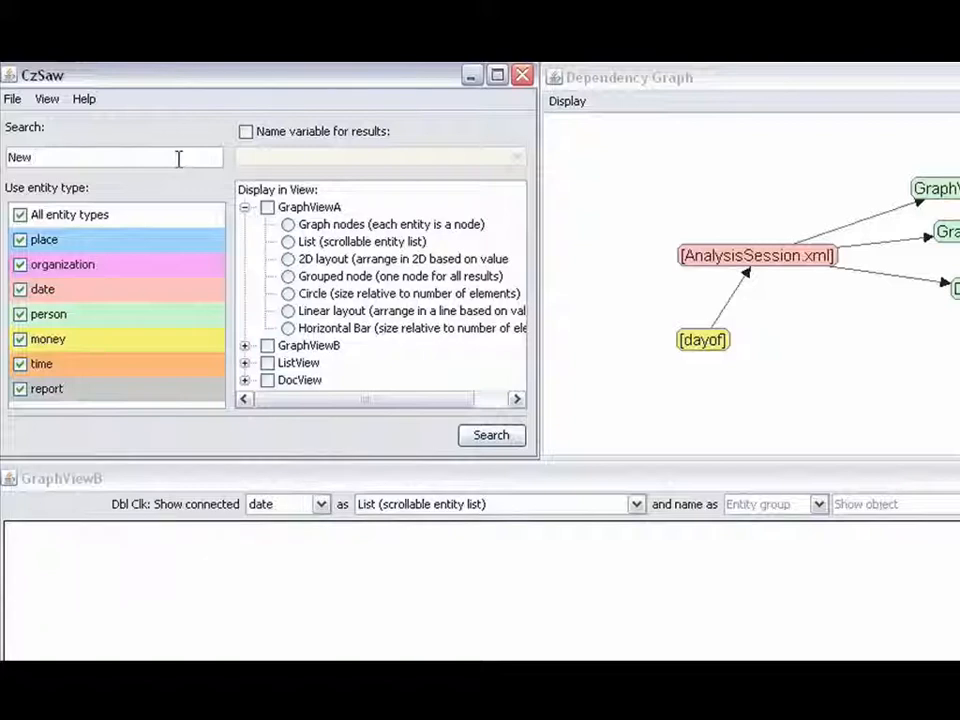
Enter New Jersey as the search term and limit the entity types to place only
{"action": "type", "text": "Jersey"}
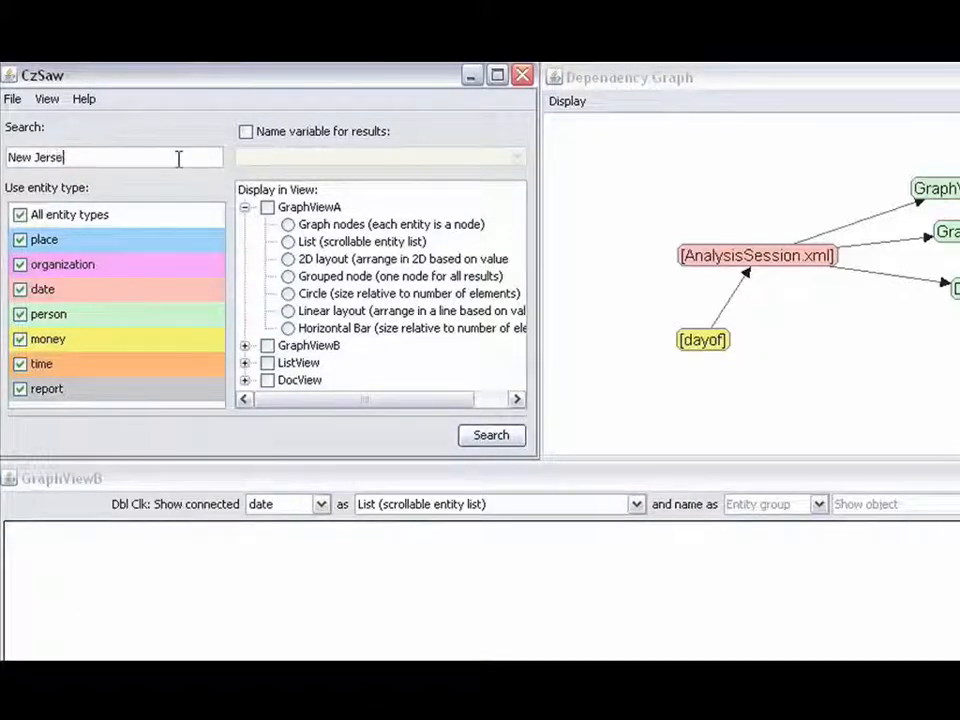
{"action": "left_click", "coordinate": [20, 215]}
{"action": "left_click", "coordinate": [20, 240]}
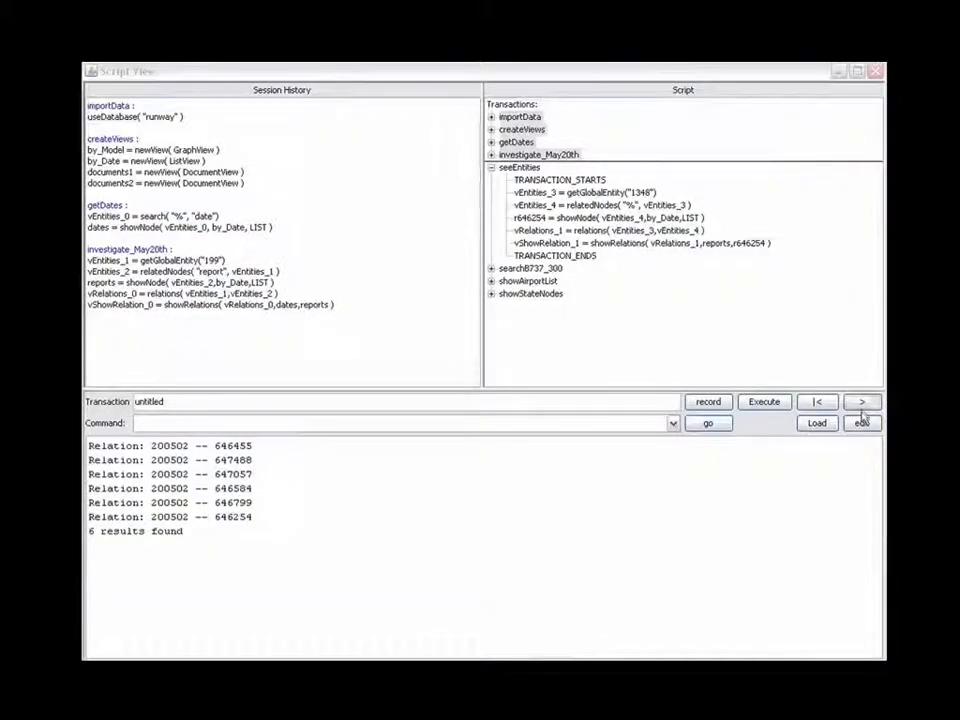
Advance the script through the seeEntities transaction and choose the hide(SHOWNODE_VARIABLE) command template
{"action": "left_click", "coordinate": [861, 401]}
{"action": "left_click", "coordinate": [673, 423]}
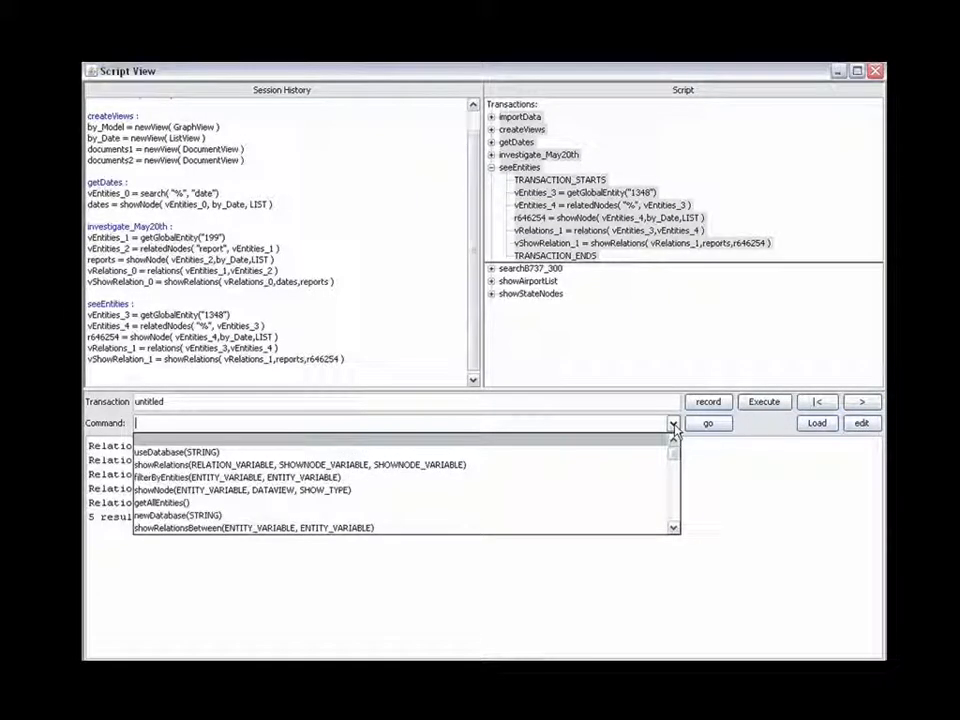
{"action": "left_click_drag", "start_coordinate": [671, 434], "coordinate": [673, 490]}
{"action": "left_click", "coordinate": [656, 479]}
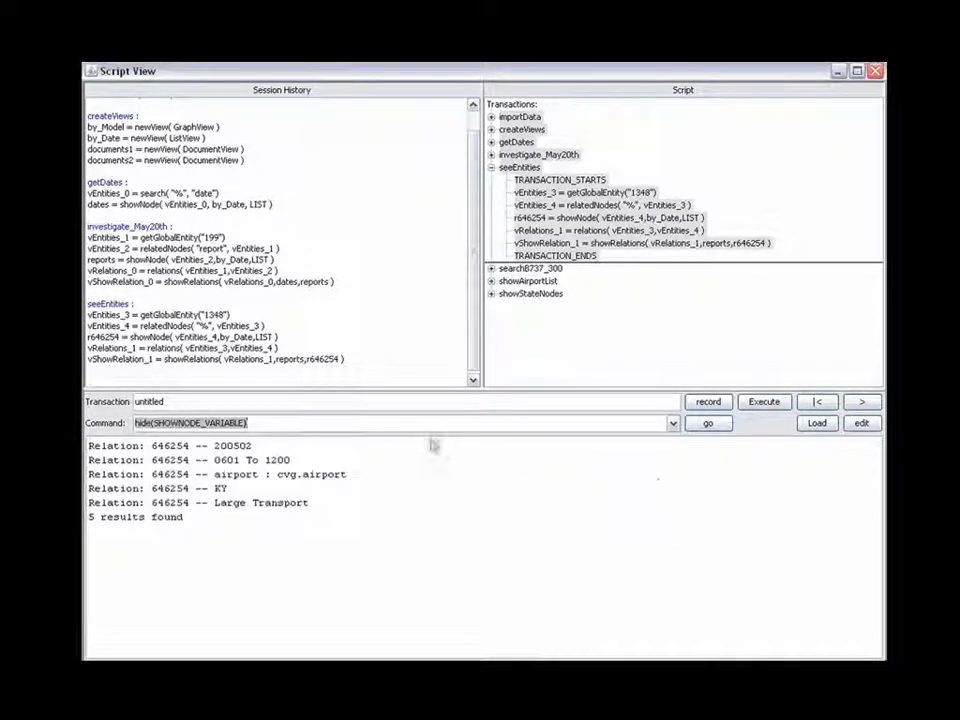
Remove the SHOWNODE_VARIABLE placeholder from the hide command and close its parenthesis
{"action": "left_click", "coordinate": [243, 424]}
{"action": "key", "text": "BackSpace"}
{"action": "key", "text": "BackSpace"}
{"action": "key", "text": "BackSpace"}
{"action": "key", "text": "BackSpace"}
{"action": "key", "text": "BackSpace"}
{"action": "key", "text": "BackSpace"}
{"action": "key", "text": "BackSpace"}
{"action": "key", "text": "BackSpace"}
{"action": "key", "text": "BackSpace"}
{"action": "key", "text": "BackSpace"}
{"action": "key", "text": "BackSpace"}
{"action": "key", "text": "BackSpace"}
{"action": "key", "text": "BackSpace"}
{"action": "key", "text": "BackSpace"}
{"action": "key", "text": "BackSpace"}
{"action": "key", "text": "BackSpace"}
{"action": "key", "text": "BackSpace"}
{"action": "key", "text": "BackSpace"}
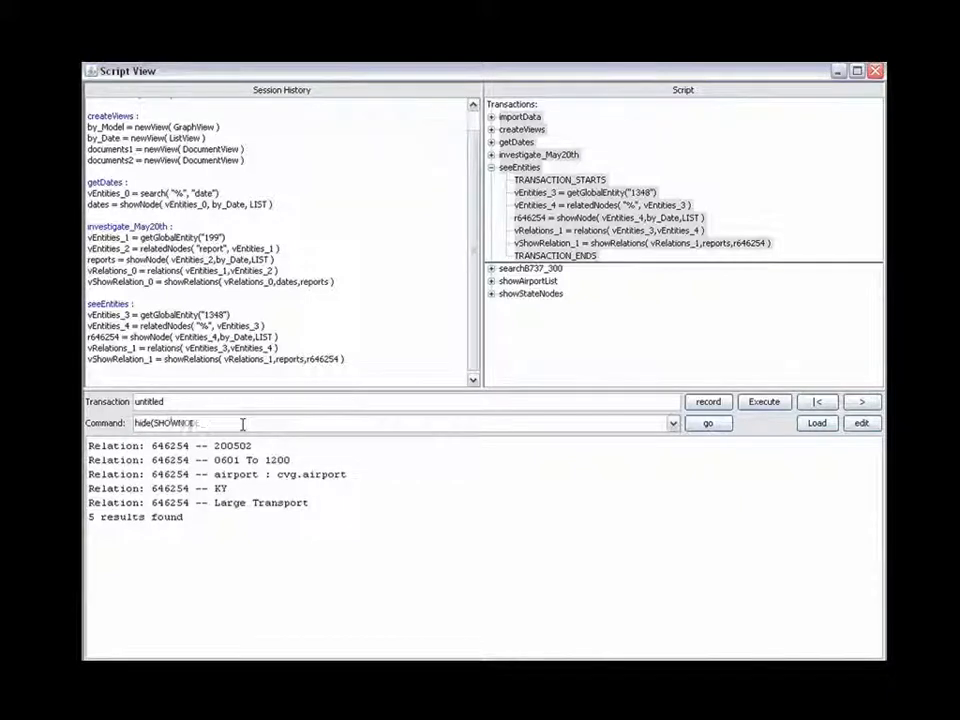
{"action": "type", "text": ")"}
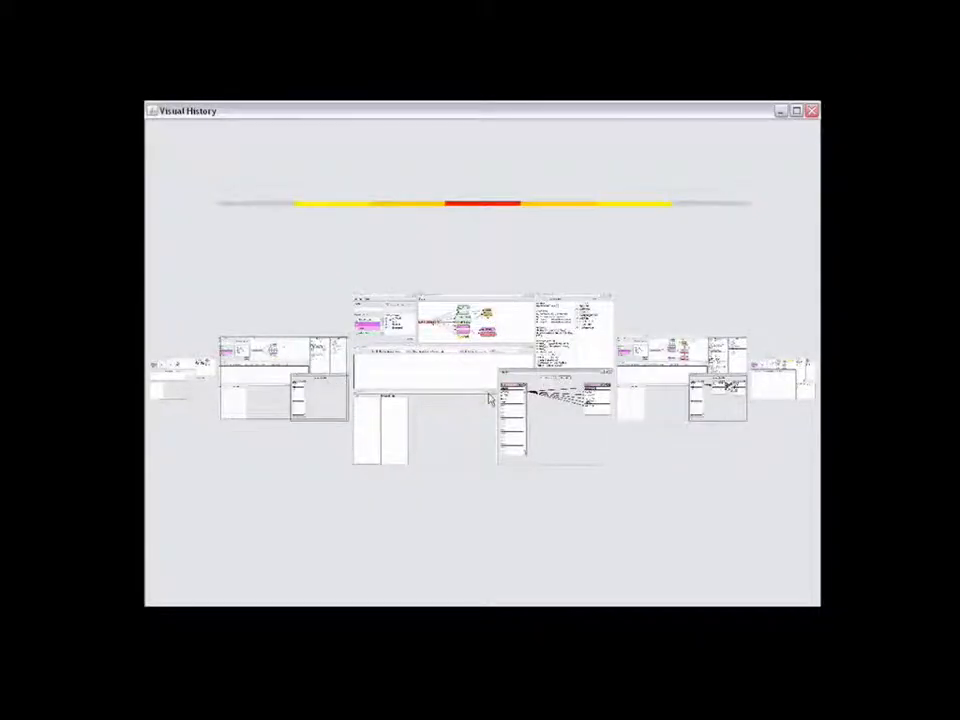
{"action": "right_click", "coordinate": [497, 395]}
{"action": "left_click", "coordinate": [512, 400]}
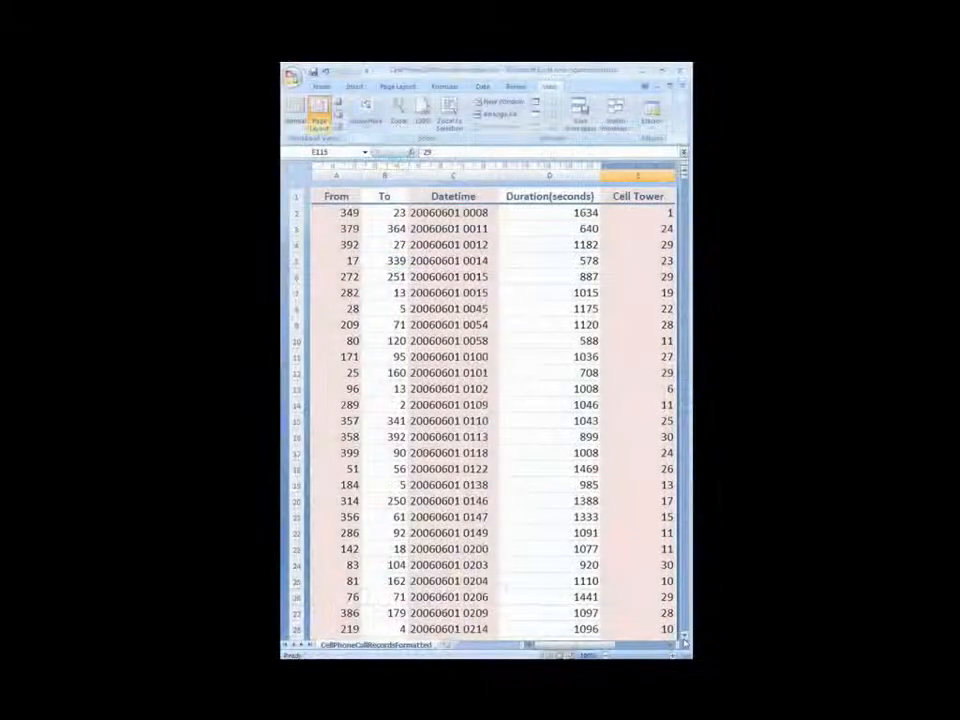
Switch to Excel and look through the call records in CellPhoneCallRecordsFormatted: caller, receiver, datetime, duration and cell tower
{"action": "left_click", "coordinate": [685, 643]}
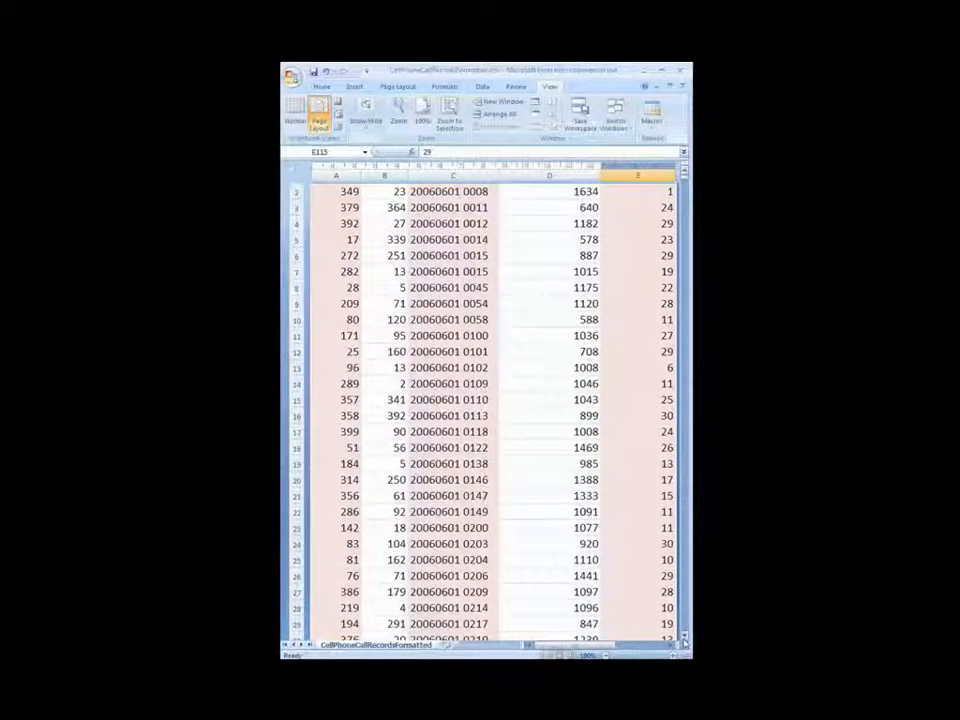
{"action": "left_click", "coordinate": [685, 643]}
{"action": "left_click", "coordinate": [685, 643]}
{"action": "left_click", "coordinate": [685, 643]}
{"action": "left_click", "coordinate": [685, 643]}
{"action": "left_click", "coordinate": [685, 643]}
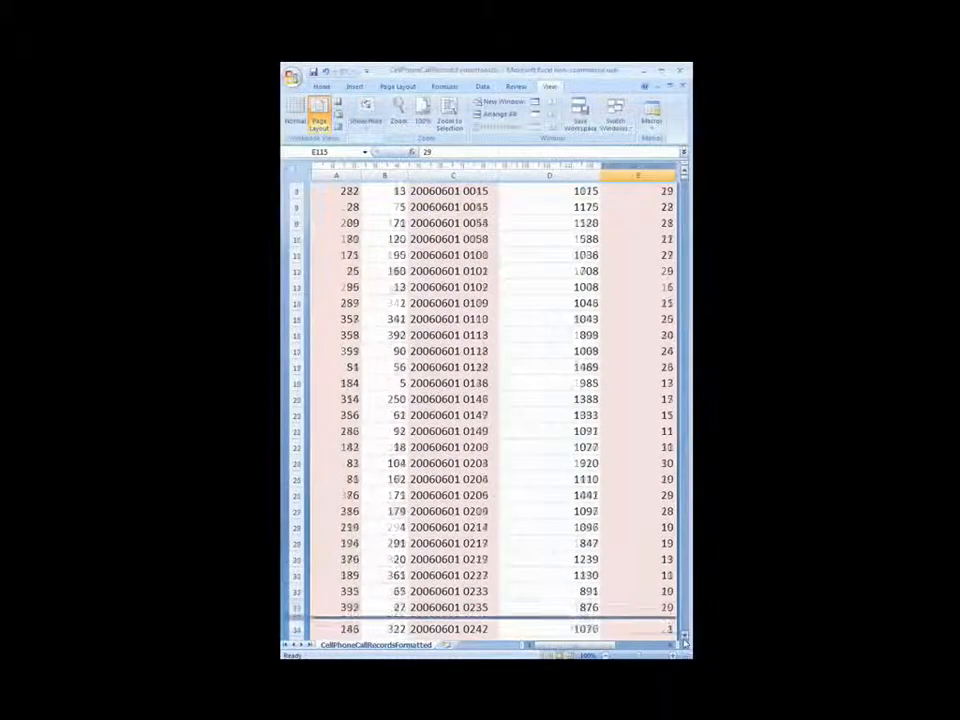
{"action": "left_click", "coordinate": [685, 643]}
{"action": "left_click", "coordinate": [685, 643]}
{"action": "left_click", "coordinate": [685, 643]}
{"action": "left_click", "coordinate": [685, 643]}
{"action": "left_click", "coordinate": [685, 643]}
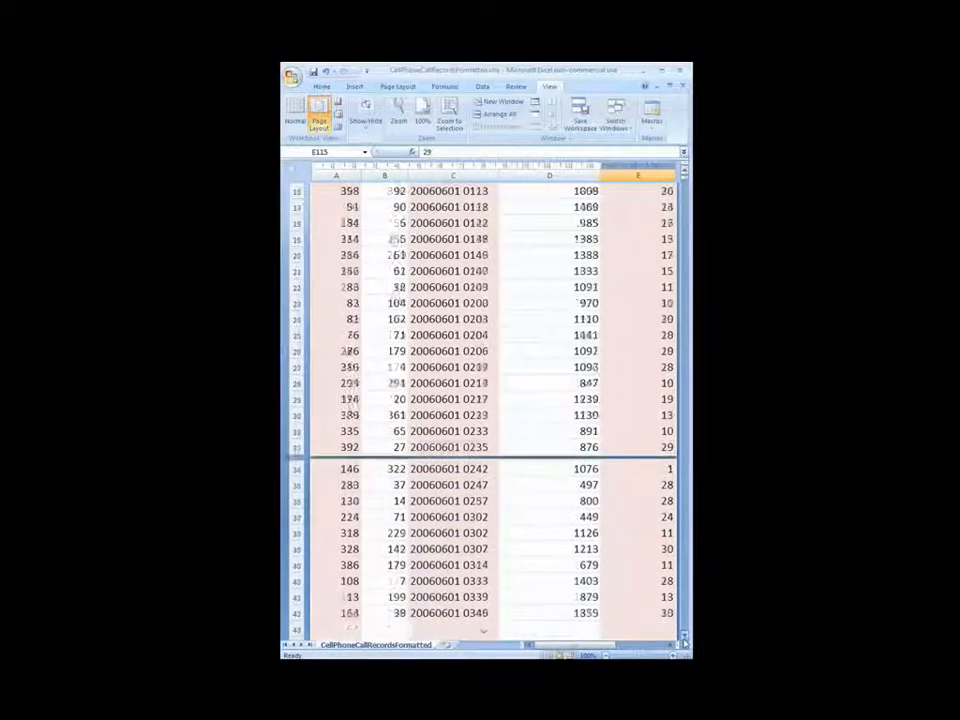
{"action": "left_click", "coordinate": [685, 643]}
{"action": "left_click", "coordinate": [685, 643]}
{"action": "left_click", "coordinate": [685, 643]}
{"action": "left_click", "coordinate": [685, 643]}
{"action": "left_click", "coordinate": [685, 643]}
{"action": "left_click", "coordinate": [685, 643]}
{"action": "left_click", "coordinate": [685, 643]}
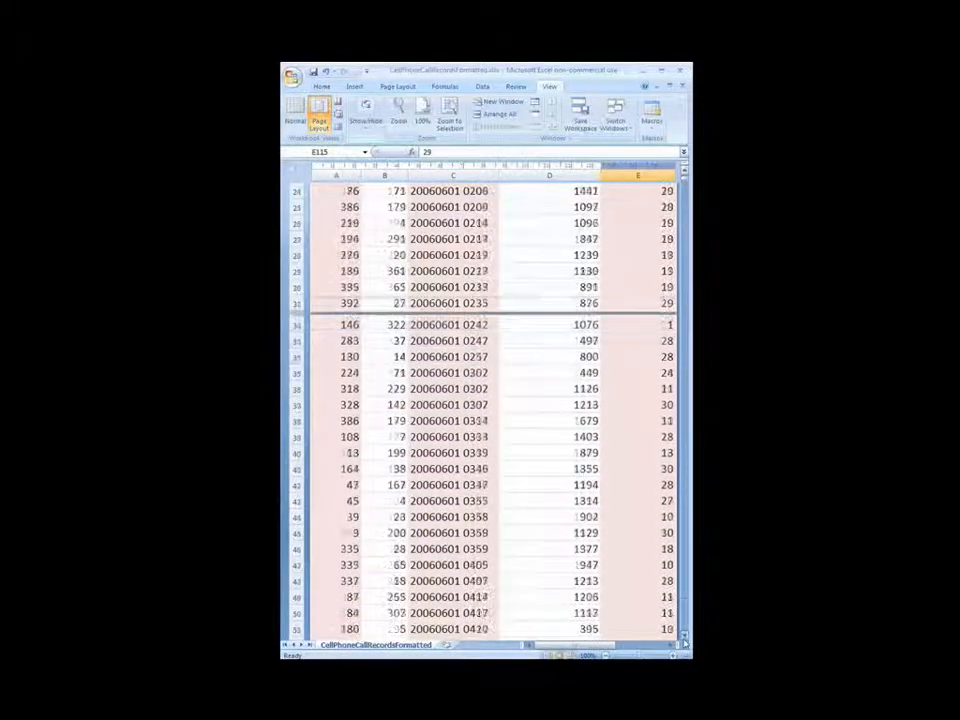
{"action": "left_click", "coordinate": [685, 643]}
{"action": "left_click", "coordinate": [685, 643]}
{"action": "left_click", "coordinate": [685, 643]}
{"action": "left_click", "coordinate": [685, 643]}
{"action": "left_click", "coordinate": [685, 643]}
{"action": "left_click", "coordinate": [685, 643]}
{"action": "left_click", "coordinate": [685, 643]}
{"action": "left_click", "coordinate": [685, 643]}
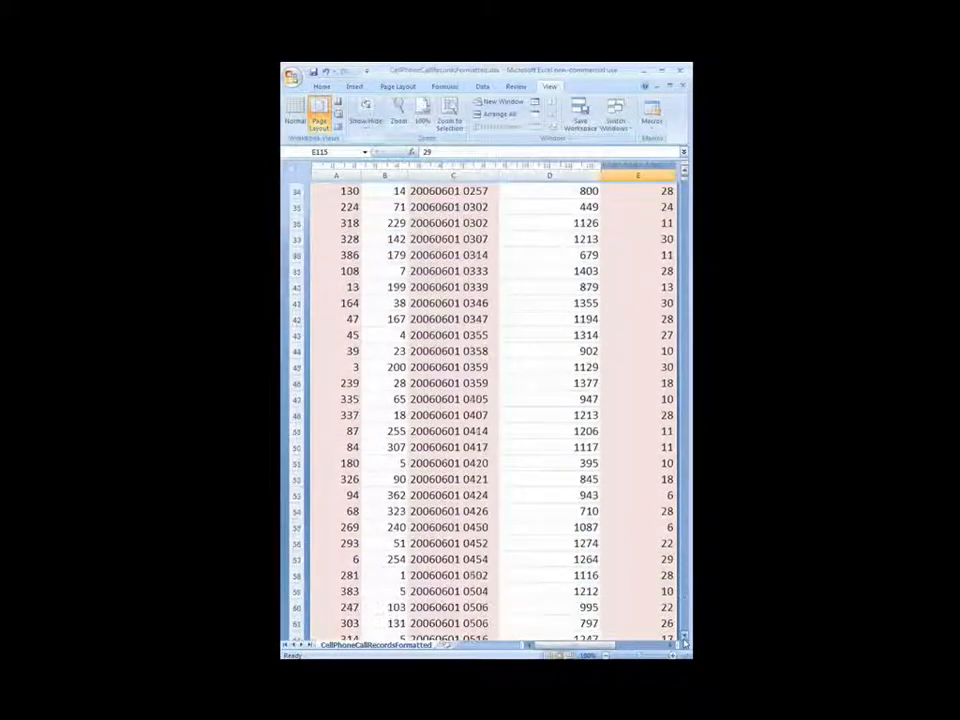
{"action": "left_click", "coordinate": [685, 643]}
{"action": "left_click", "coordinate": [685, 643]}
{"action": "left_click", "coordinate": [685, 643]}
{"action": "left_click", "coordinate": [685, 643]}
{"action": "left_click", "coordinate": [685, 643]}
{"action": "left_click", "coordinate": [685, 643]}
{"action": "left_click", "coordinate": [685, 643]}
{"action": "left_click", "coordinate": [685, 643]}
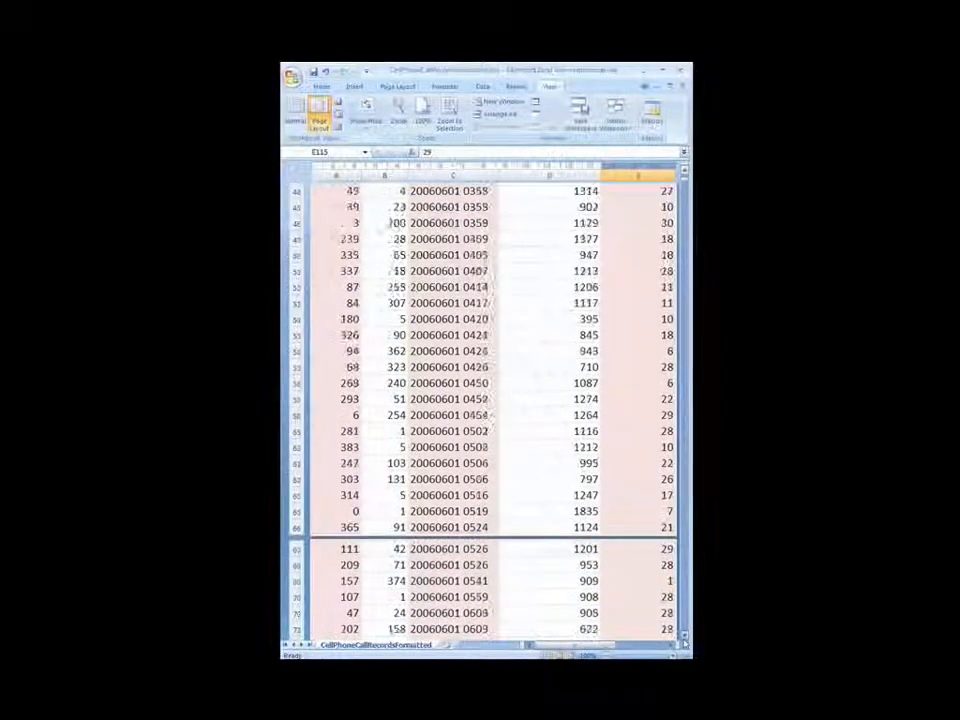
{"action": "left_click", "coordinate": [685, 643]}
{"action": "left_click", "coordinate": [685, 643]}
{"action": "left_click", "coordinate": [685, 643]}
{"action": "left_click", "coordinate": [685, 643]}
{"action": "left_click", "coordinate": [685, 643]}
{"action": "left_click", "coordinate": [685, 643]}
{"action": "left_click", "coordinate": [685, 643]}
{"action": "left_click", "coordinate": [685, 643]}
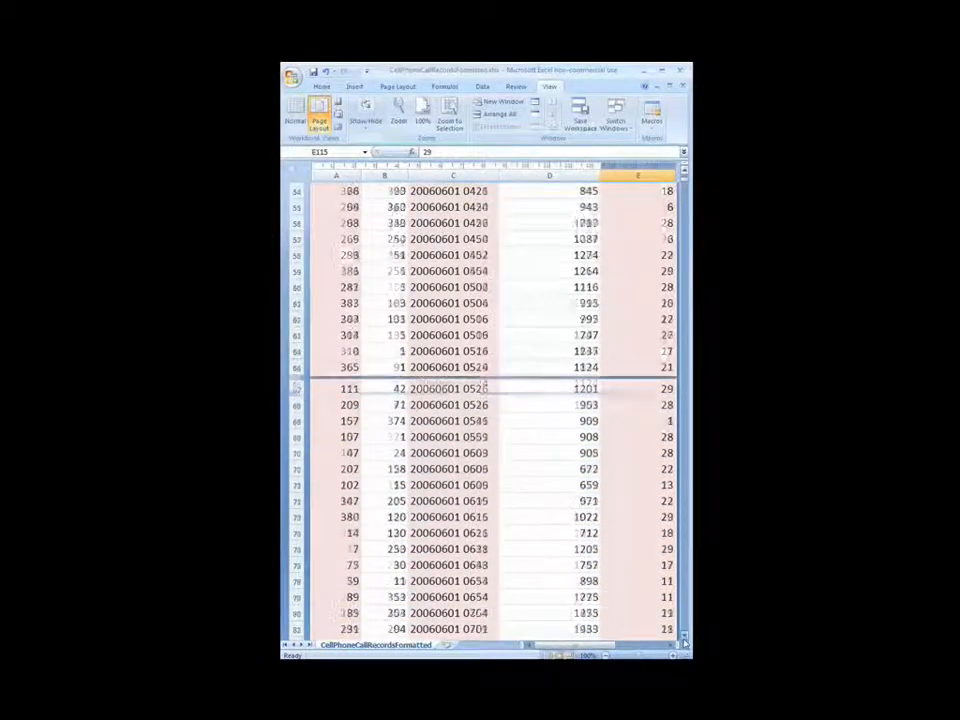
{"action": "left_click", "coordinate": [685, 643]}
{"action": "left_click", "coordinate": [685, 643]}
{"action": "left_click", "coordinate": [685, 643]}
{"action": "left_click", "coordinate": [685, 643]}
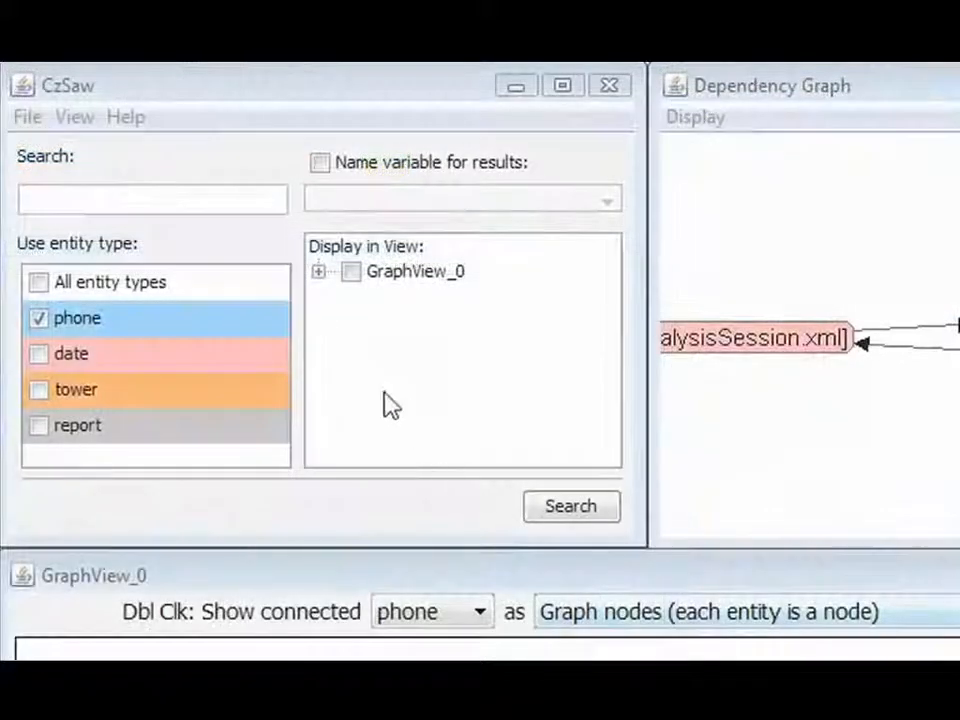
Switch to CzSaw, search the phone entities for 200 and display the result in GraphView_0
{"action": "left_click", "coordinate": [225, 197]}
{"action": "type", "text": "200"}
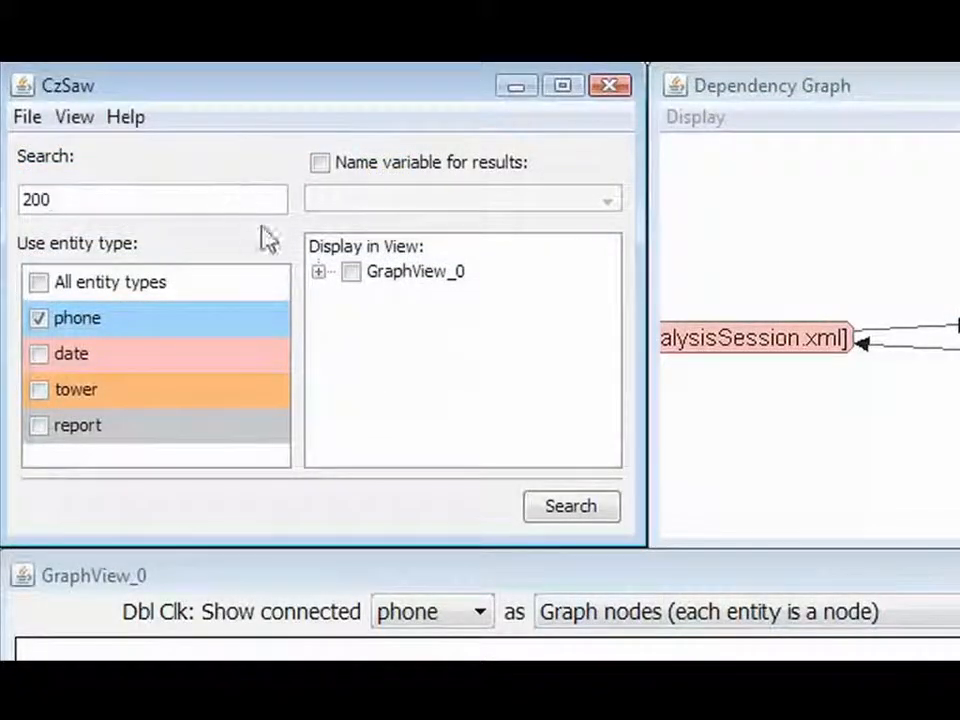
{"action": "left_click", "coordinate": [351, 272]}
{"action": "left_click", "coordinate": [571, 506]}
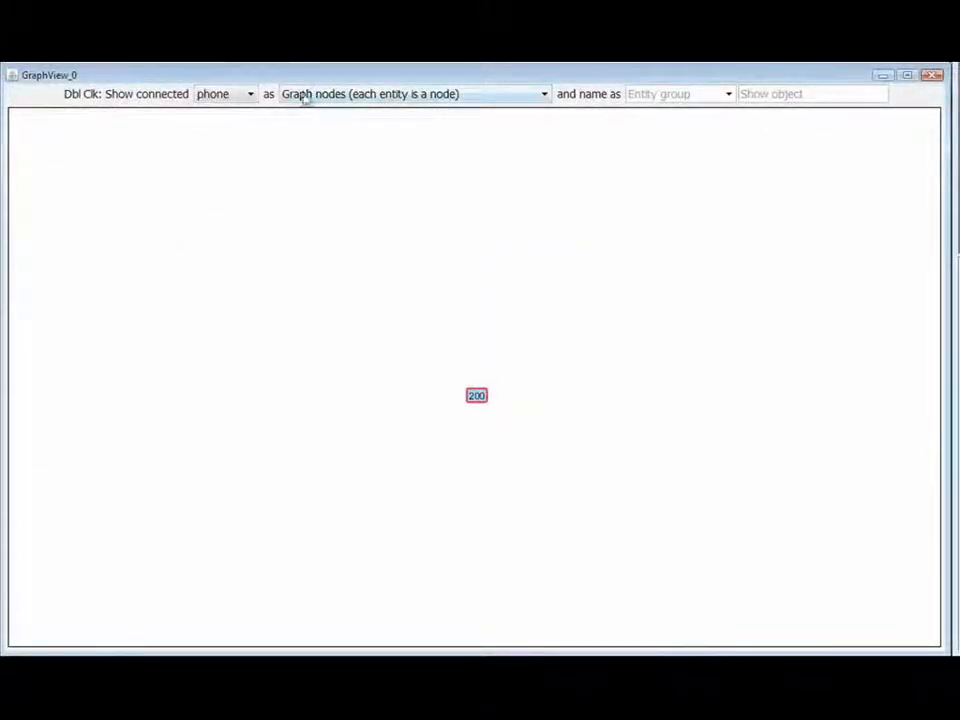
Show the phones connected to node 200 as graph nodes, one node per entity
{"action": "left_click", "coordinate": [239, 96]}
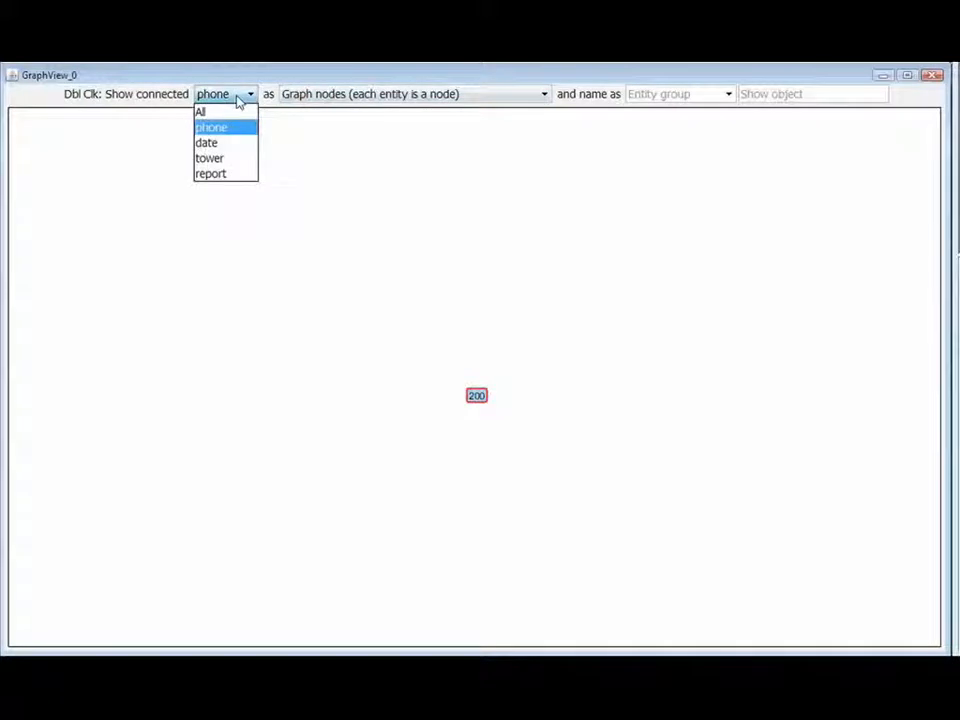
{"action": "left_click", "coordinate": [238, 128]}
{"action": "left_click", "coordinate": [334, 95]}
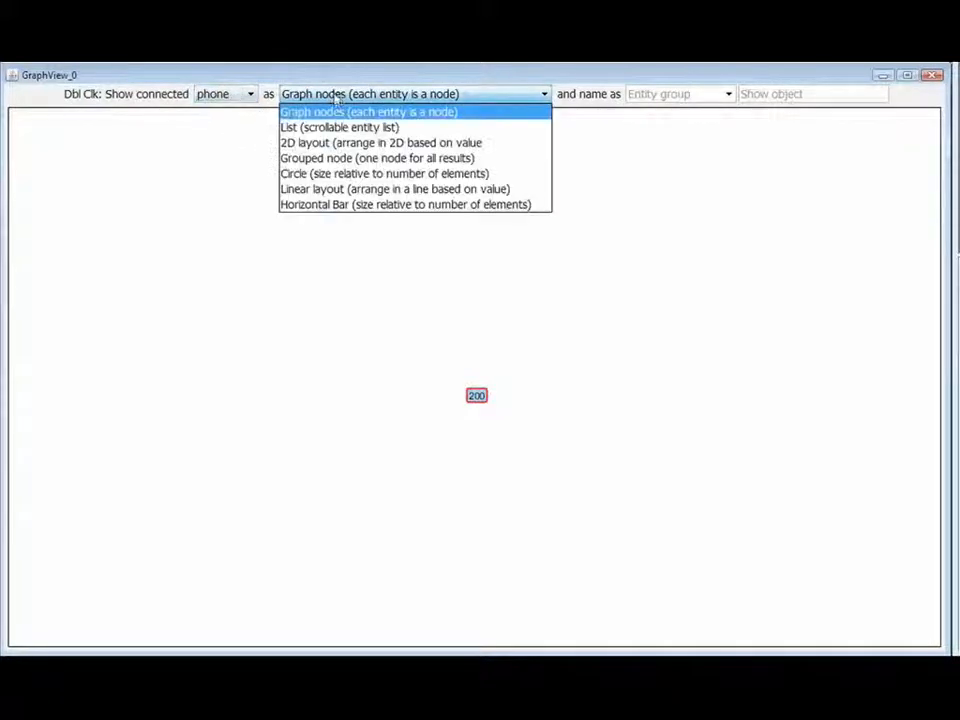
{"action": "left_click", "coordinate": [334, 114]}
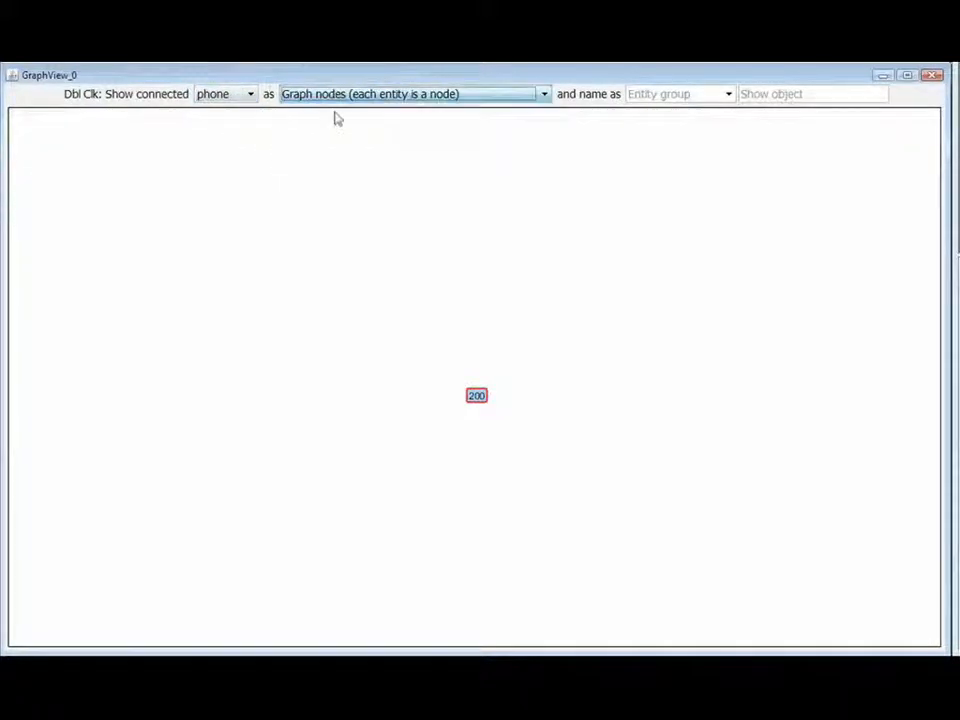
{"action": "double_click", "coordinate": [478, 400]}
{"action": "left_click_drag", "start_coordinate": [489, 559], "coordinate": [490, 323]}
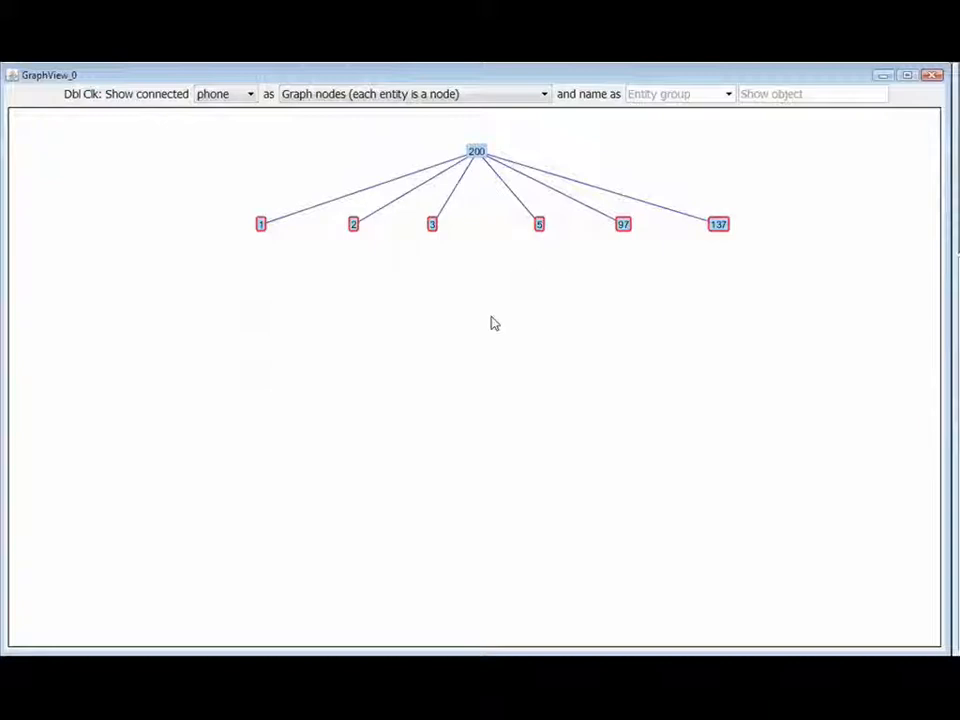
Show date connections from all entities in vShowNode_1 as a linear layout arranged by value
{"action": "right_click", "coordinate": [434, 231]}
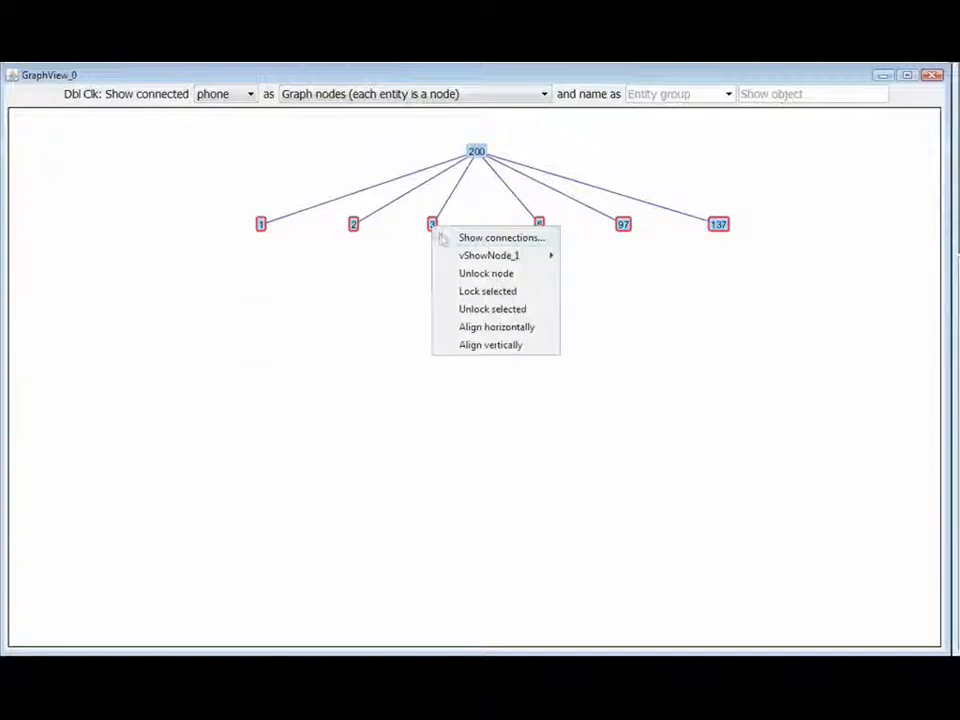
{"action": "left_click", "coordinate": [446, 238]}
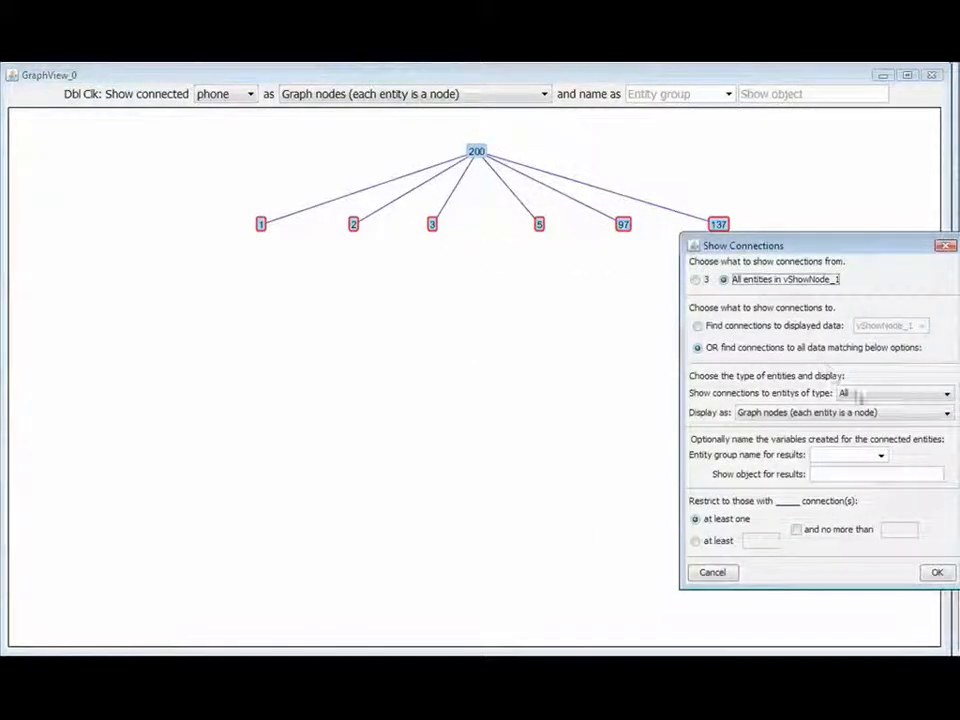
{"action": "left_click", "coordinate": [850, 393]}
{"action": "left_click", "coordinate": [857, 436]}
{"action": "left_click", "coordinate": [857, 413]}
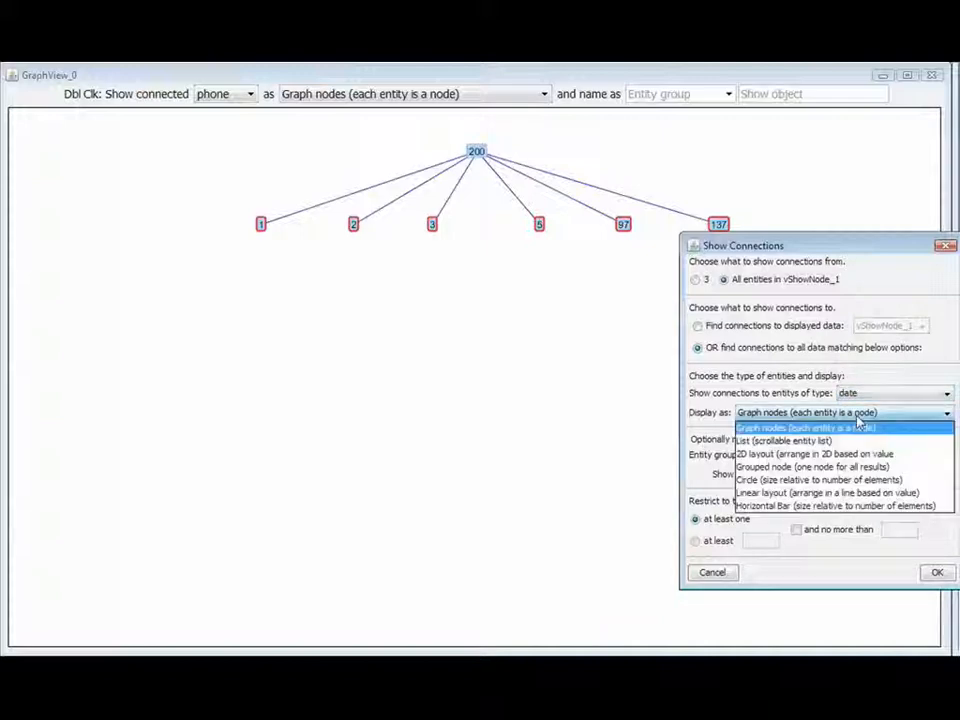
{"action": "left_click", "coordinate": [850, 492]}
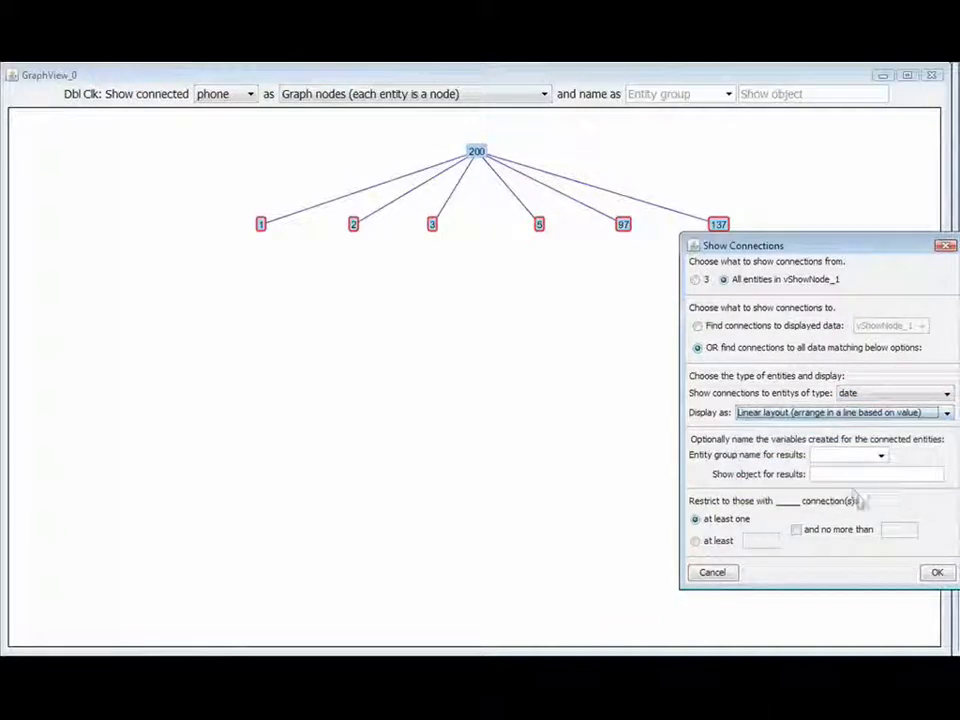
{"action": "left_click", "coordinate": [933, 573]}
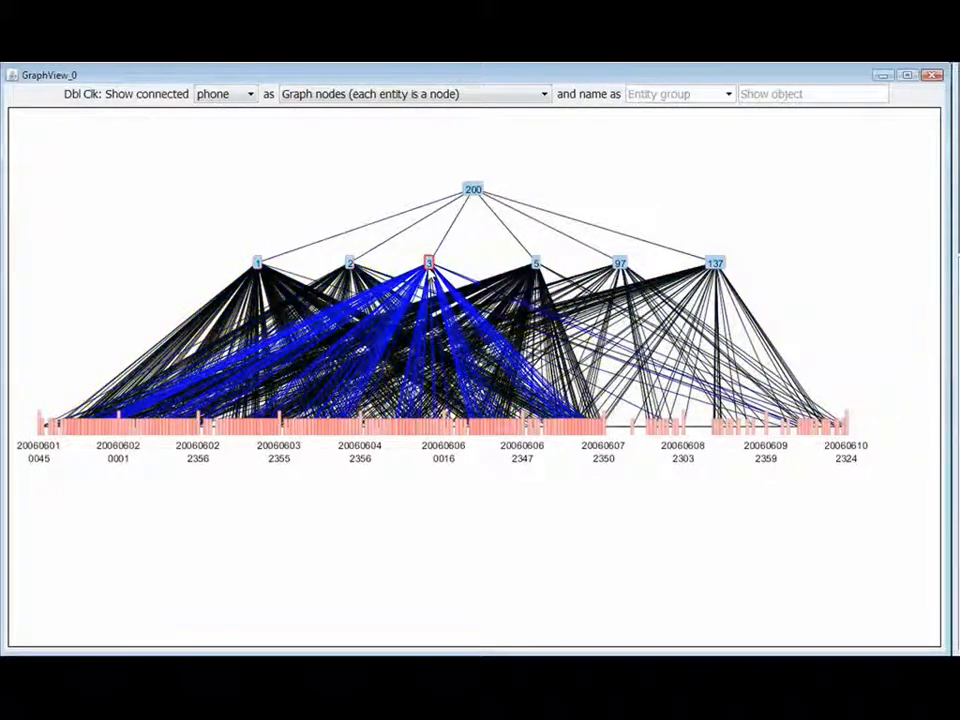
Highlight the date connections of phones 5, 97 and 137 in turn to compare their call activity over time
{"action": "left_click", "coordinate": [537, 265]}
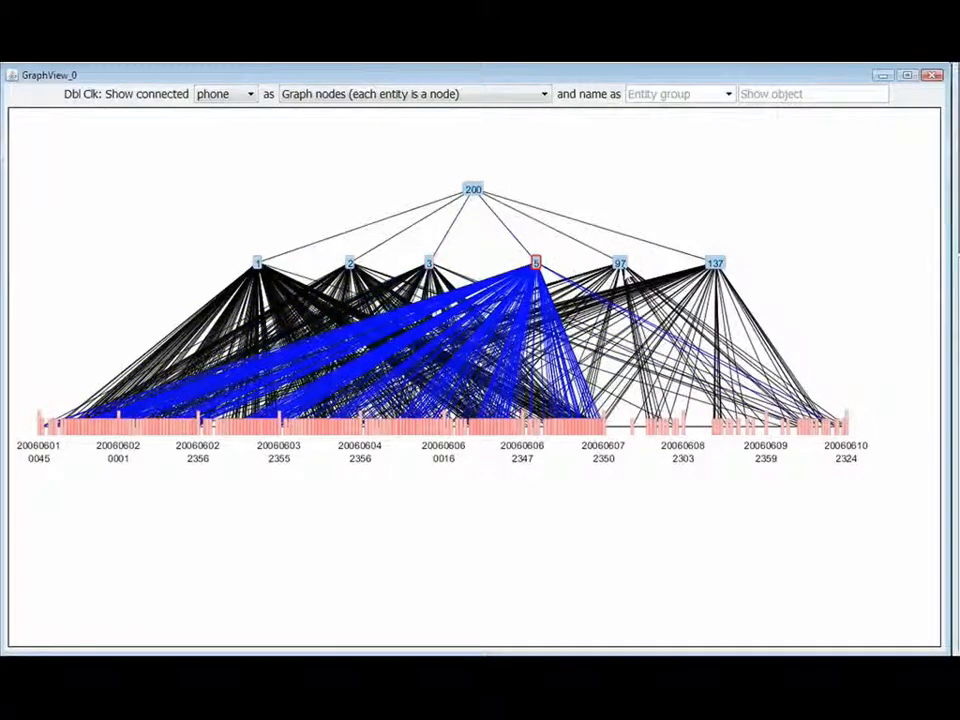
{"action": "left_click", "coordinate": [620, 263]}
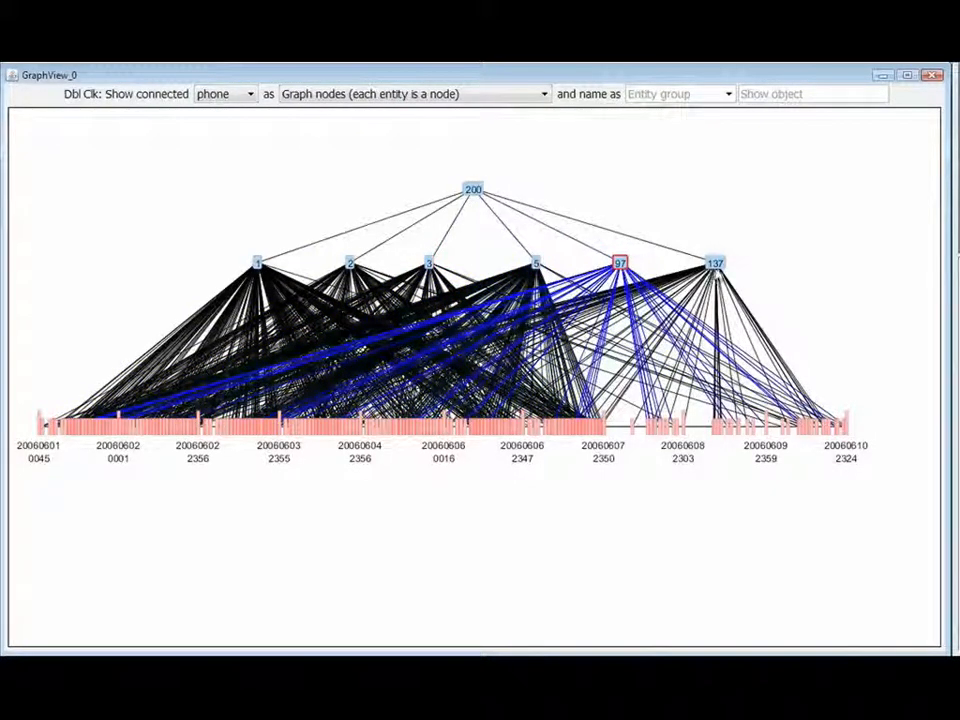
{"action": "left_click", "coordinate": [718, 265]}
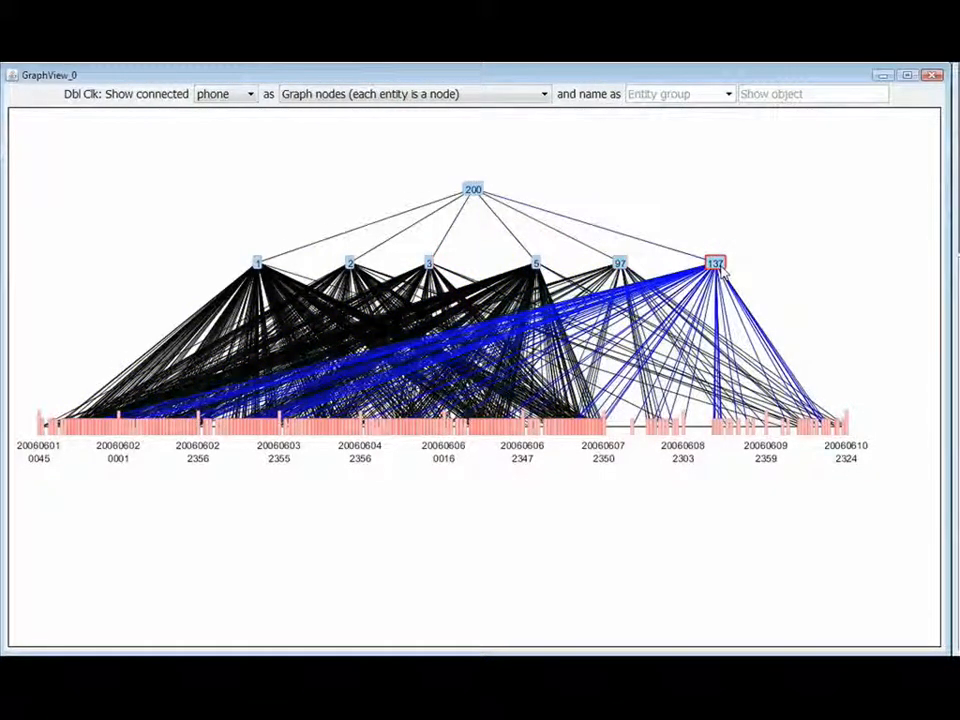
Hide the linear layout of dates, vShowNode_2, from the graph
{"action": "right_click", "coordinate": [605, 425]}
{"action": "mouse_move", "coordinate": [640, 454]}
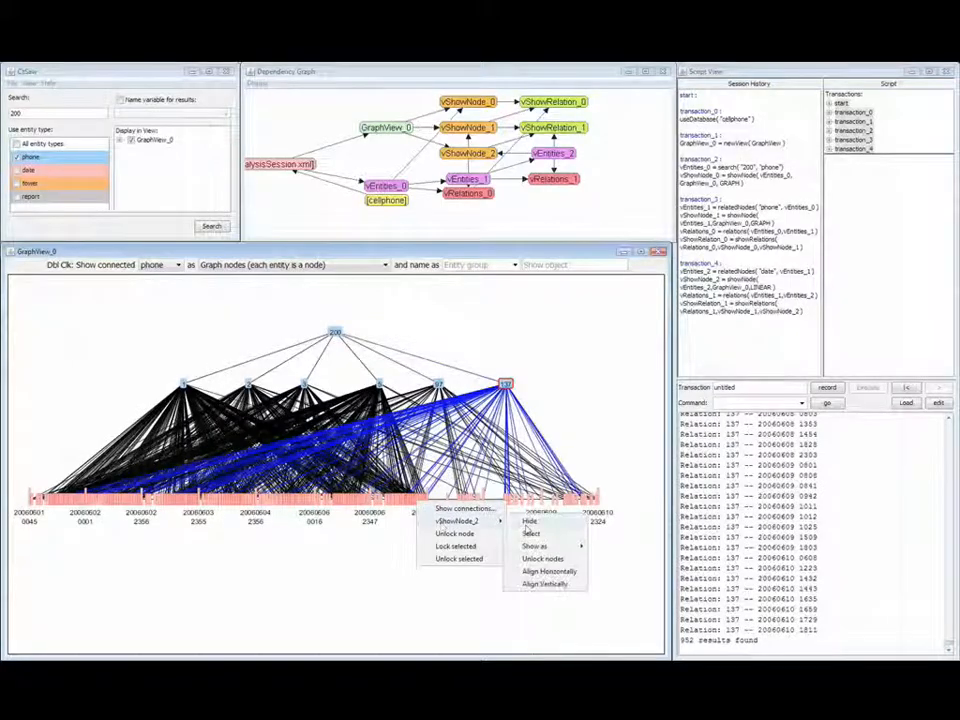
{"action": "left_click", "coordinate": [739, 454]}
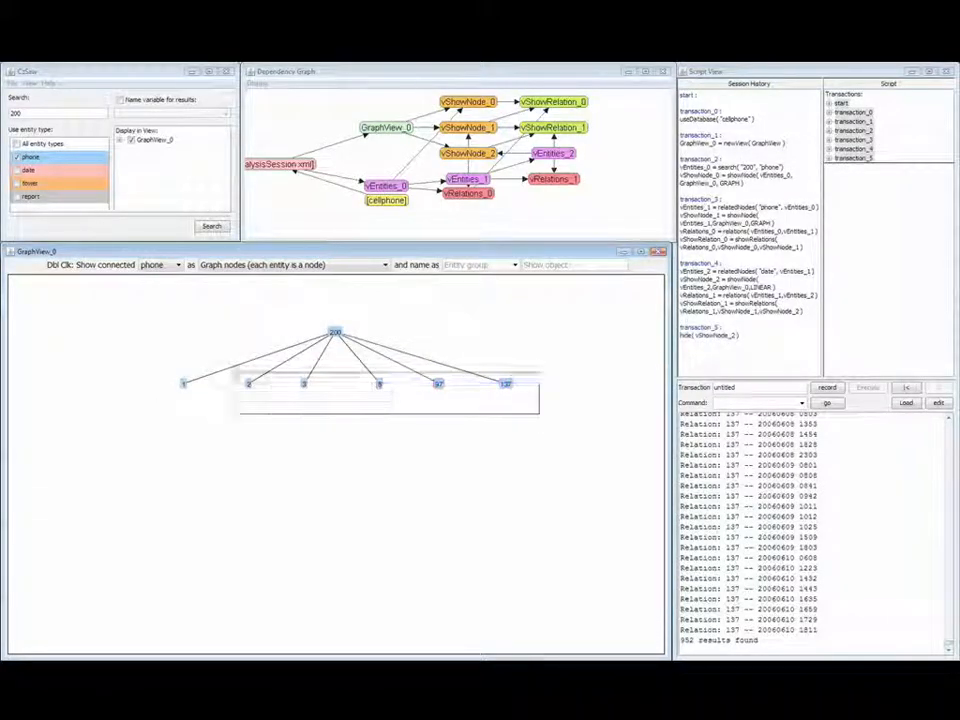
Display the six phones connected to 200 as a list and move it into the graph's upper-left corner
{"action": "left_click_drag", "start_coordinate": [240, 414], "coordinate": [176, 405]}
{"action": "right_click", "coordinate": [185, 386]}
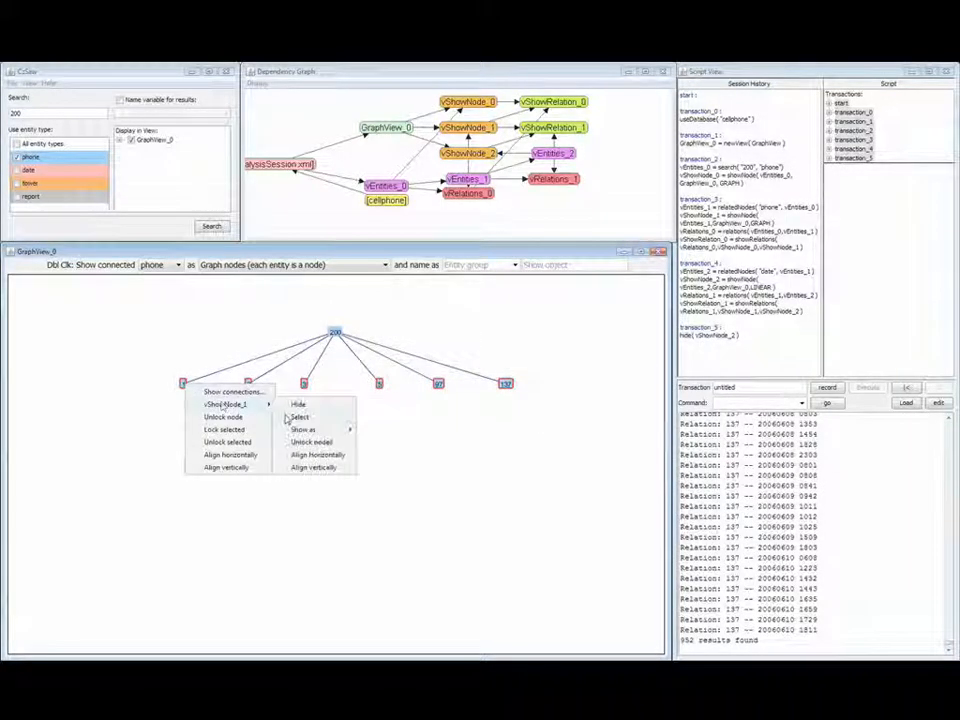
{"action": "mouse_move", "coordinate": [226, 404]}
{"action": "mouse_move", "coordinate": [303, 429]}
{"action": "left_click", "coordinate": [377, 430]}
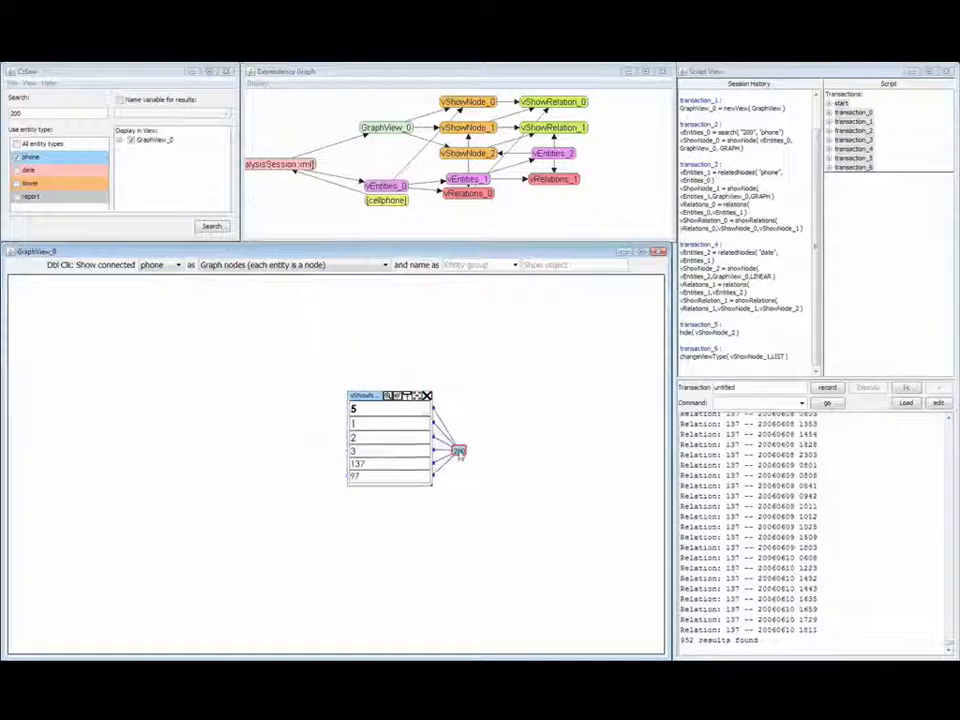
{"action": "left_click_drag", "start_coordinate": [371, 399], "coordinate": [38, 291]}
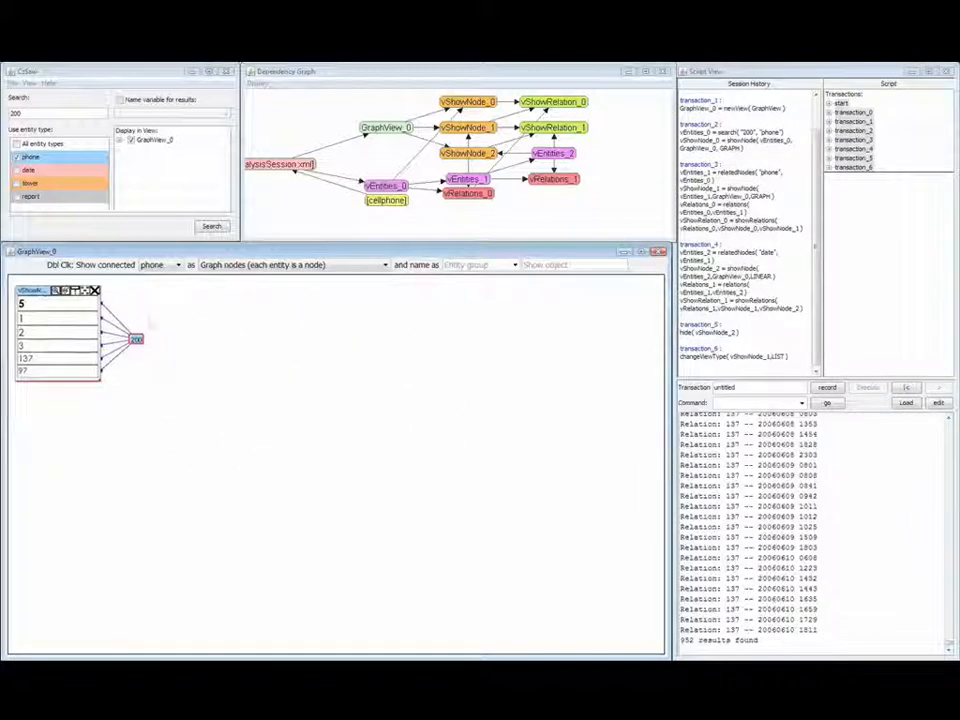
Shrink the GraphView_0 window to fit the phone list and move it over the Script View's output area
{"action": "left_click_drag", "start_coordinate": [668, 656], "coordinate": [157, 400]}
{"action": "left_click_drag", "start_coordinate": [54, 257], "coordinate": [733, 427]}
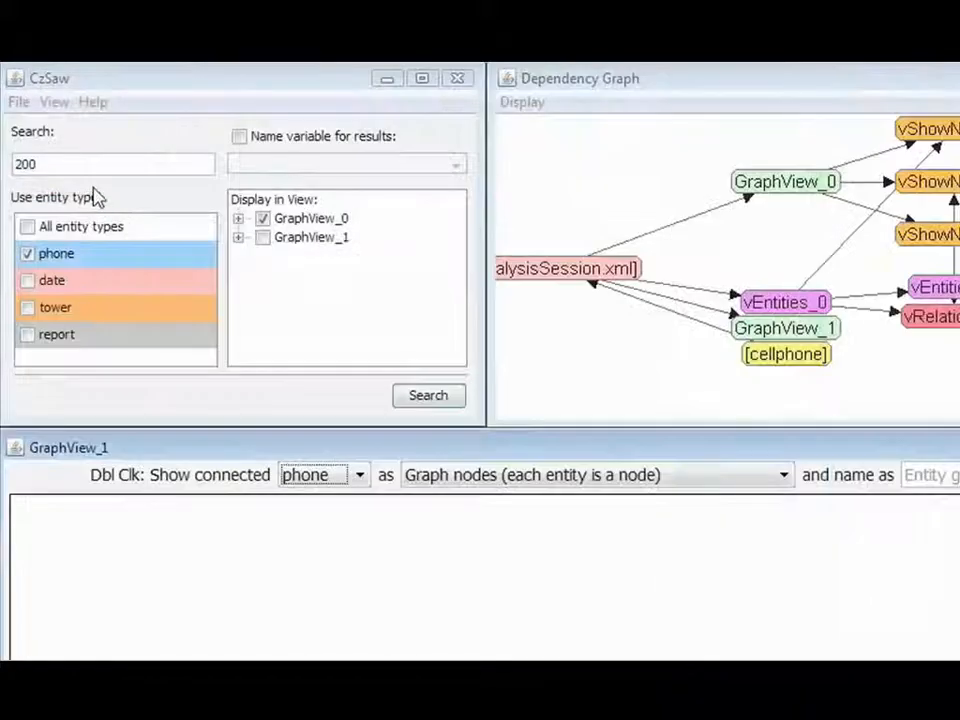
Search for phone 1, name the results variable OriginalPhone, and display it in GraphView_1
{"action": "double_click", "coordinate": [90, 166]}
{"action": "type", "text": "1"}
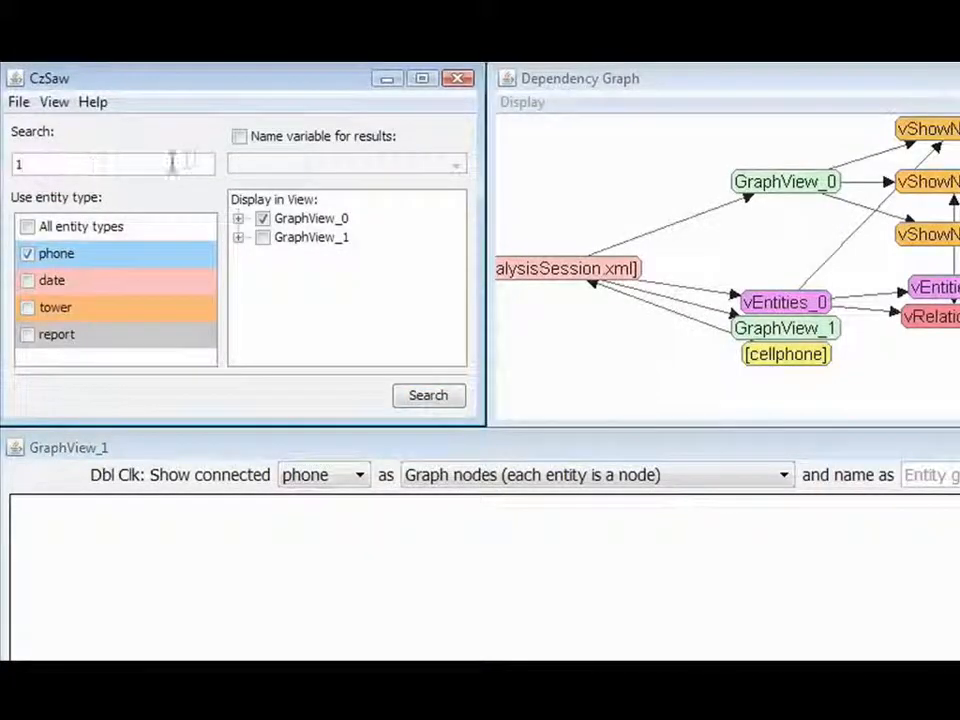
{"action": "left_click", "coordinate": [245, 137]}
{"action": "left_click", "coordinate": [260, 165]}
{"action": "type", "text": "OriginalPhone"}
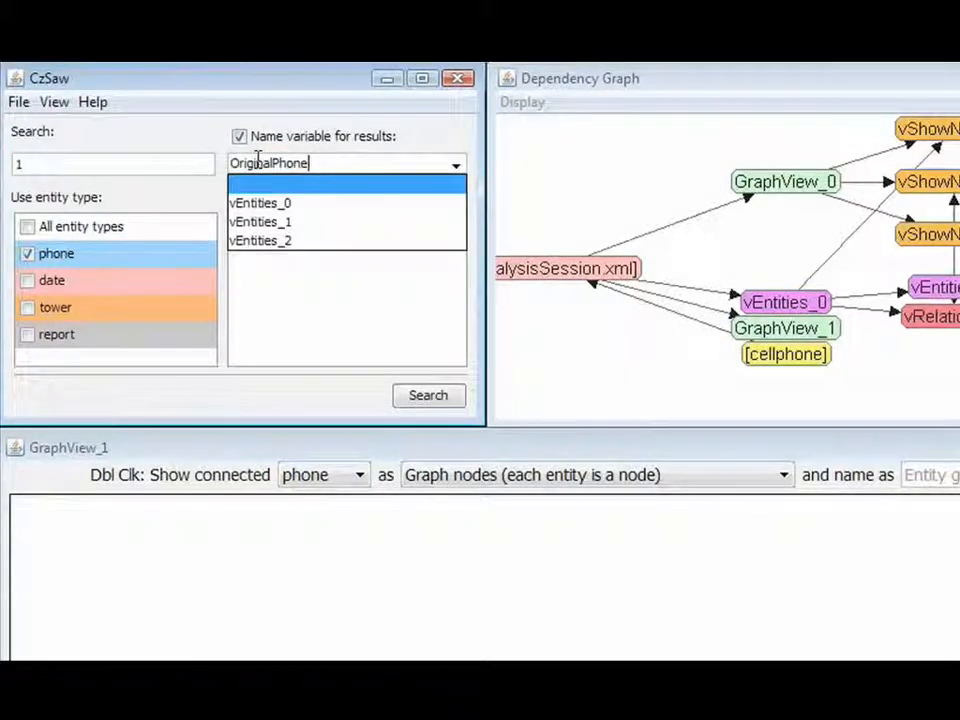
{"action": "key", "text": "Return"}
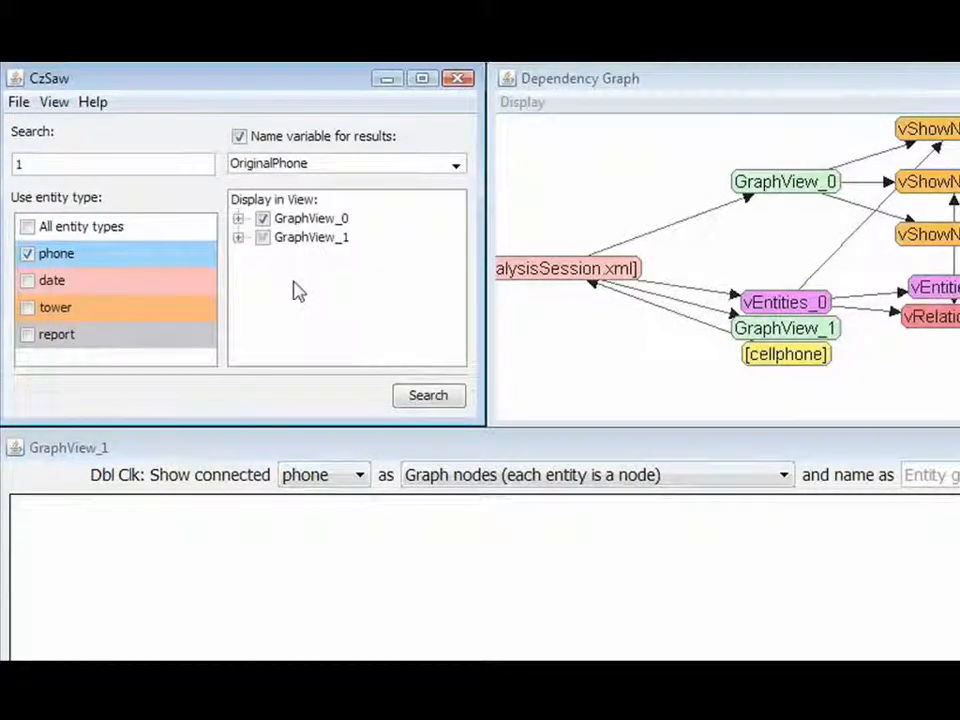
{"action": "left_click", "coordinate": [317, 240]}
{"action": "left_click", "coordinate": [405, 396]}
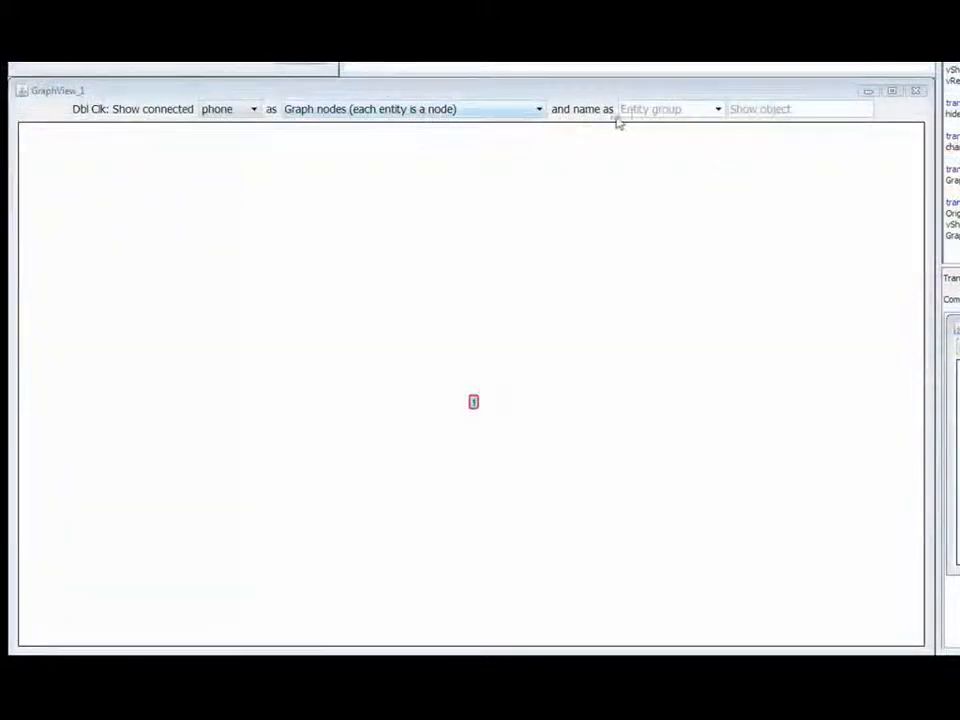
Expand phone 1 to show its connected phones as graph nodes, naming the entity group PhoneContacts
{"action": "left_click", "coordinate": [641, 110]}
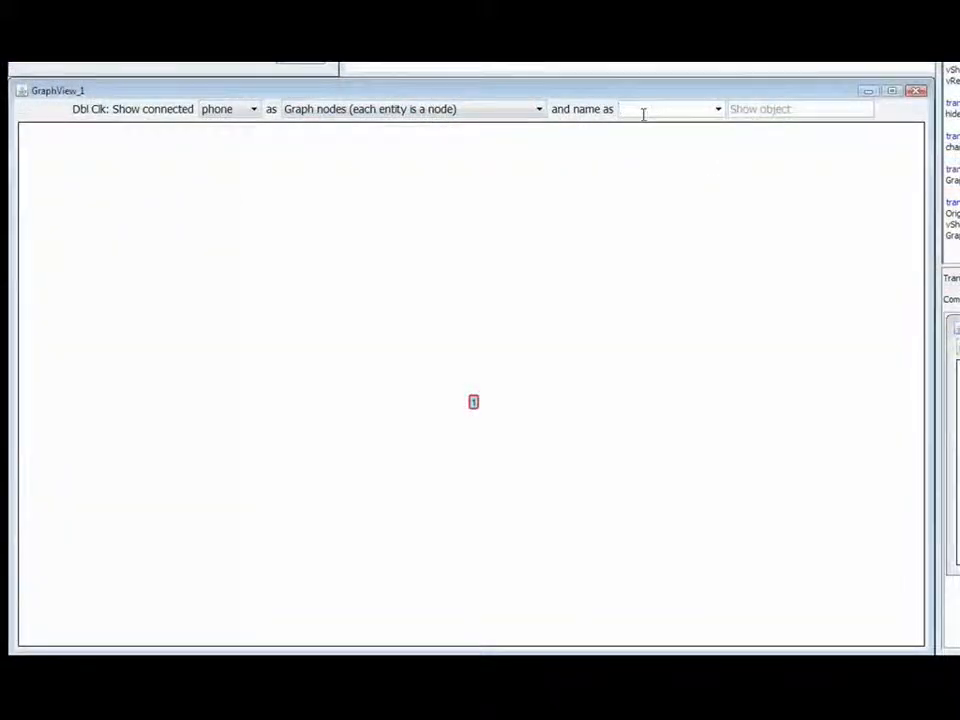
{"action": "type", "text": "PhoneC"}
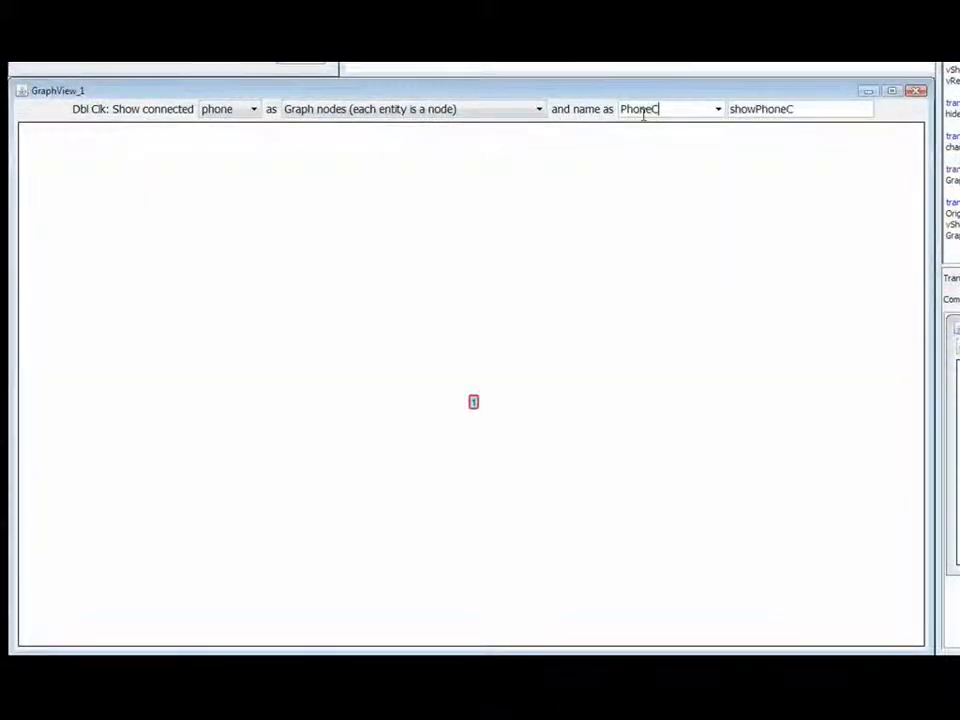
{"action": "type", "text": "ontacts"}
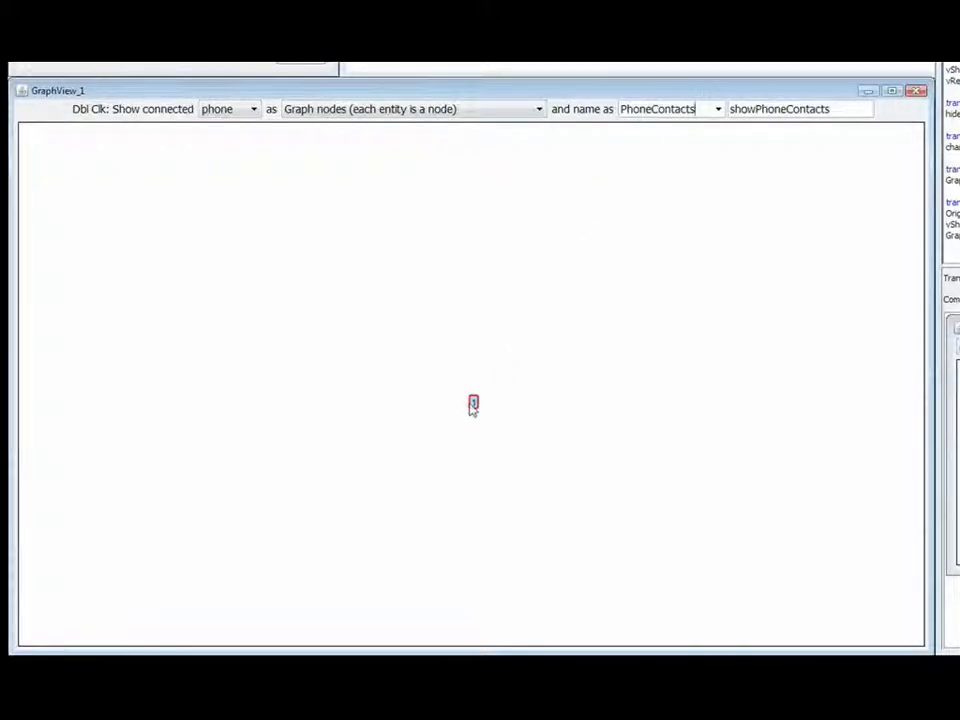
{"action": "double_click", "coordinate": [473, 403]}
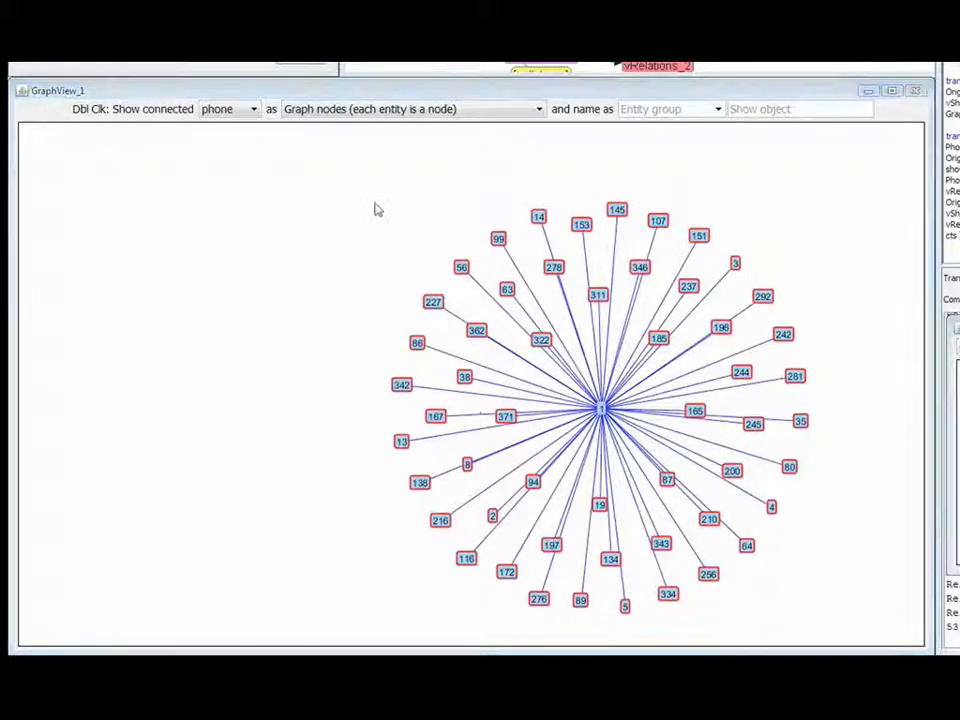
Move the phone 1 node out to the left of its ring of contacts
{"action": "left_click", "coordinate": [602, 412]}
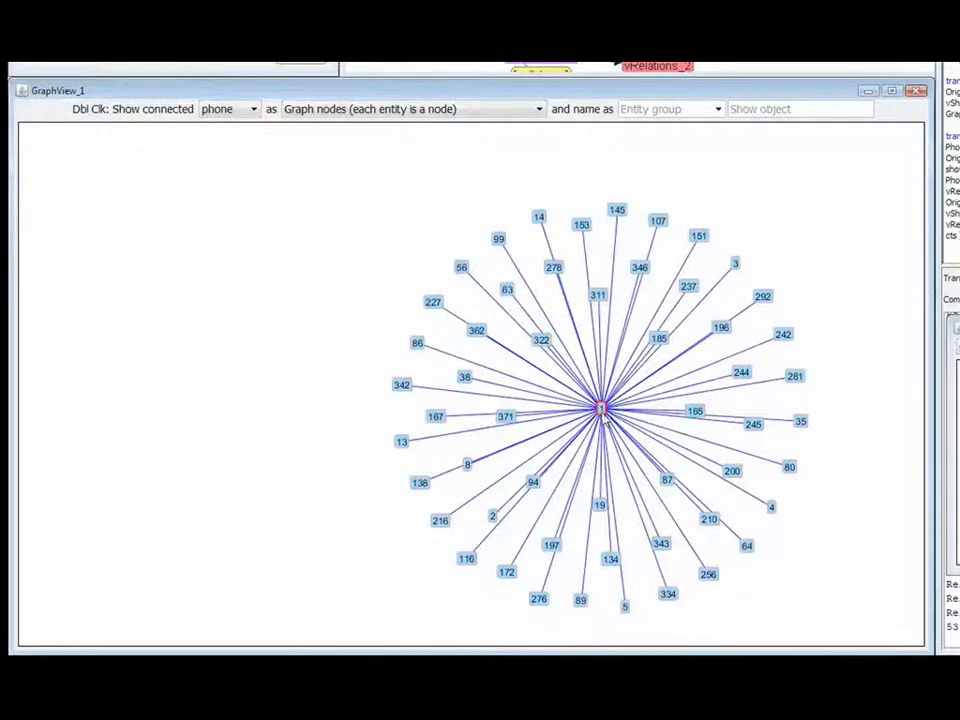
{"action": "left_click_drag", "start_coordinate": [603, 415], "coordinate": [280, 416]}
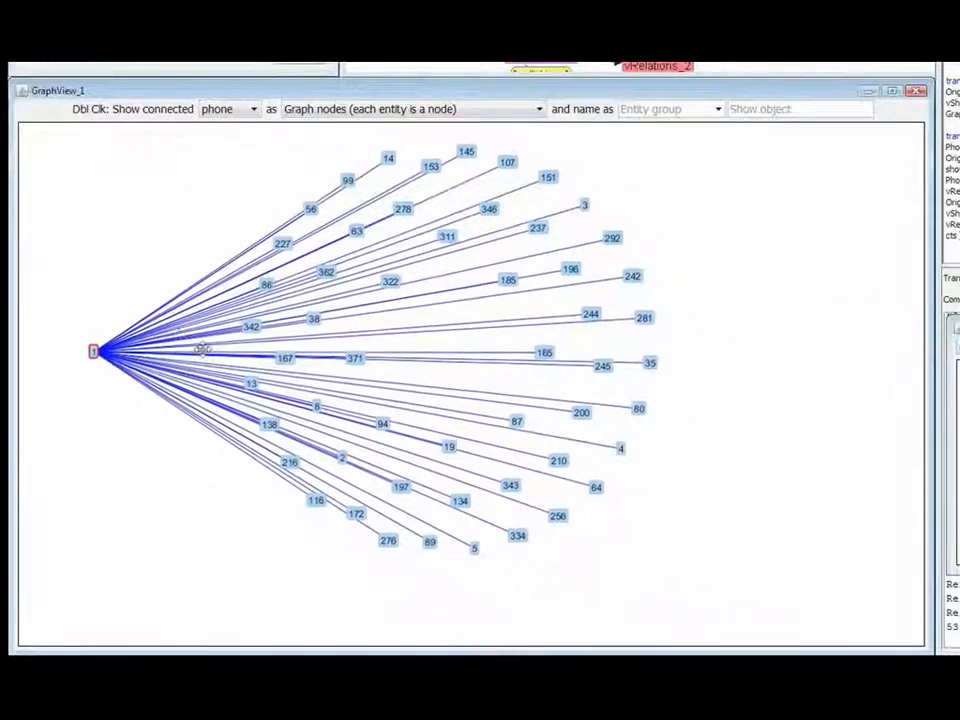
{"action": "left_click", "coordinate": [249, 152]}
Show phones with at least 10 connections to all entities in showPhoneContacts as graph nodes, naming the group ReplacementPhones
{"action": "left_click_drag", "start_coordinate": [244, 148], "coordinate": [680, 605]}
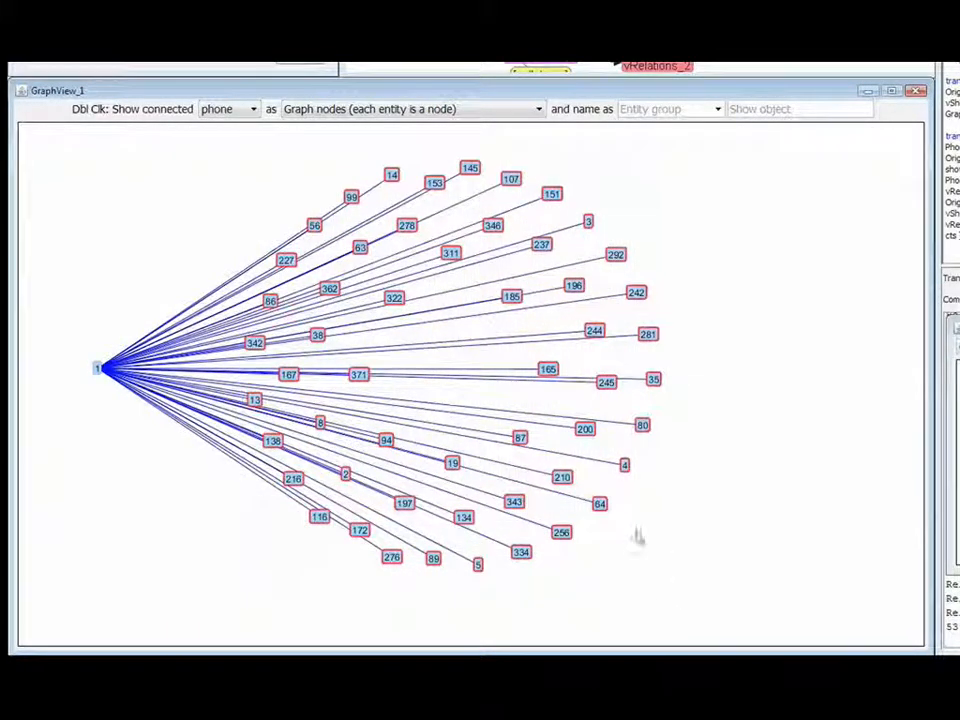
{"action": "right_click", "coordinate": [453, 259]}
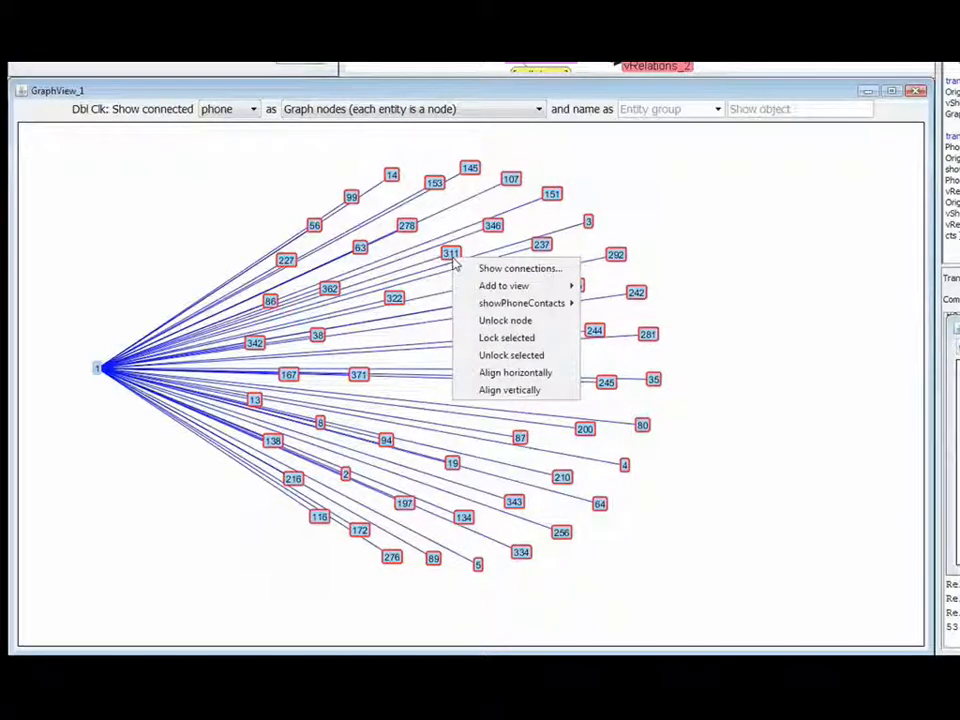
{"action": "left_click", "coordinate": [489, 268]}
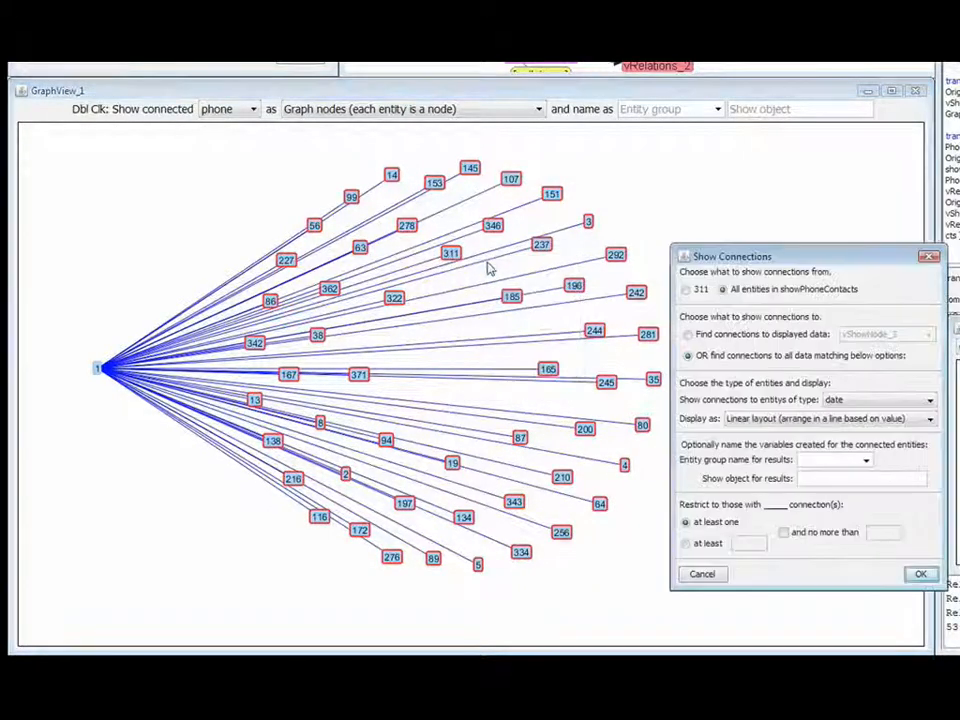
{"action": "left_click", "coordinate": [880, 399]}
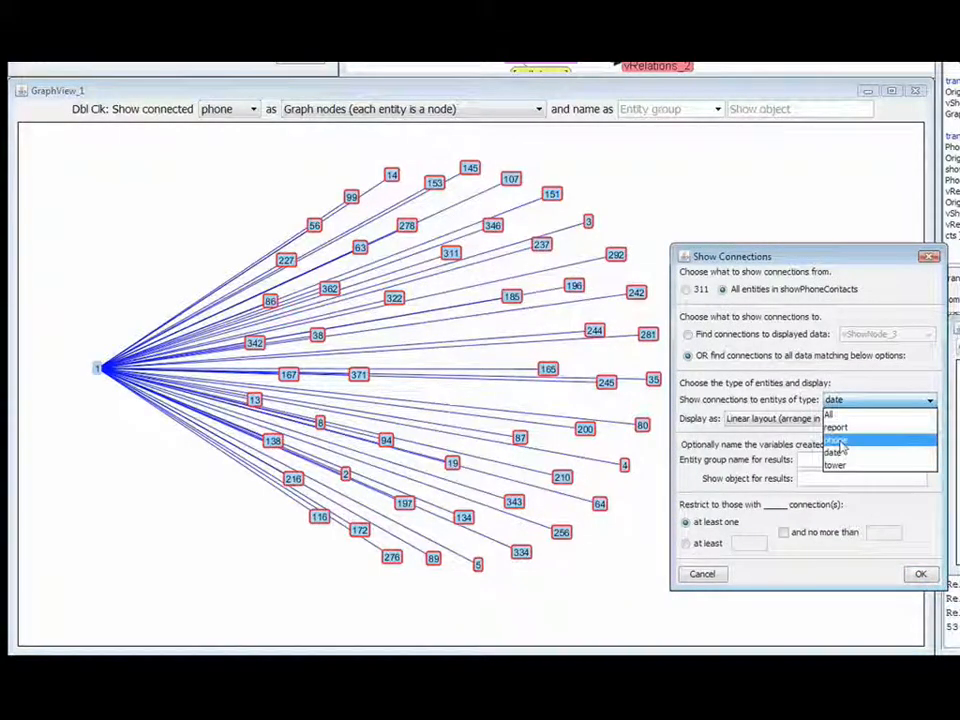
{"action": "left_click", "coordinate": [840, 440]}
{"action": "left_click", "coordinate": [836, 419]}
{"action": "left_click", "coordinate": [836, 433]}
{"action": "left_click", "coordinate": [825, 458]}
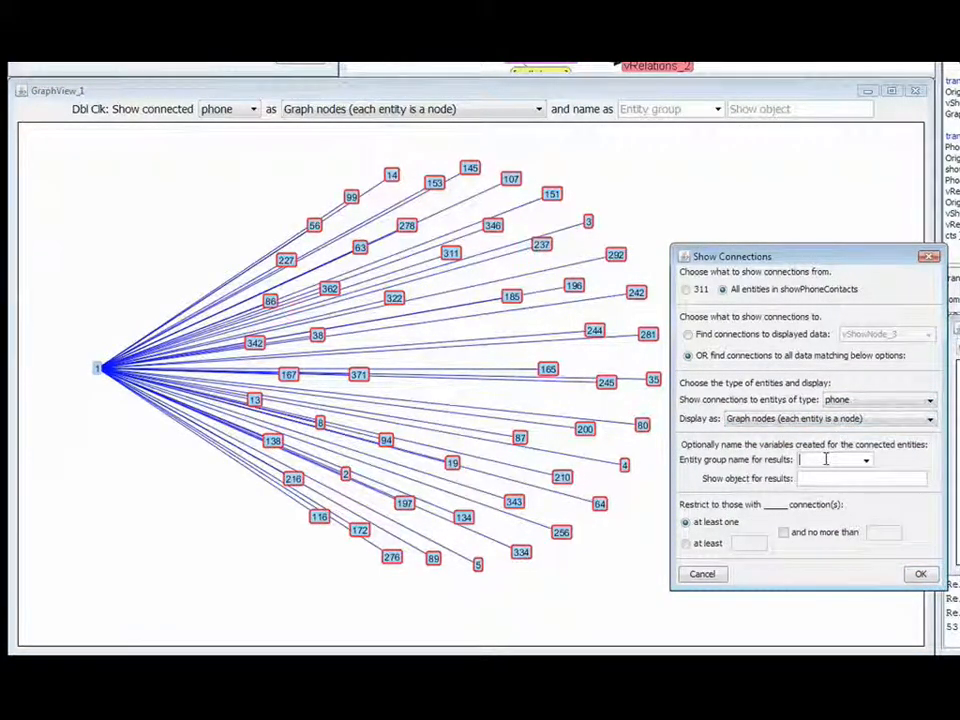
{"action": "type", "text": "ReplacementPhones"}
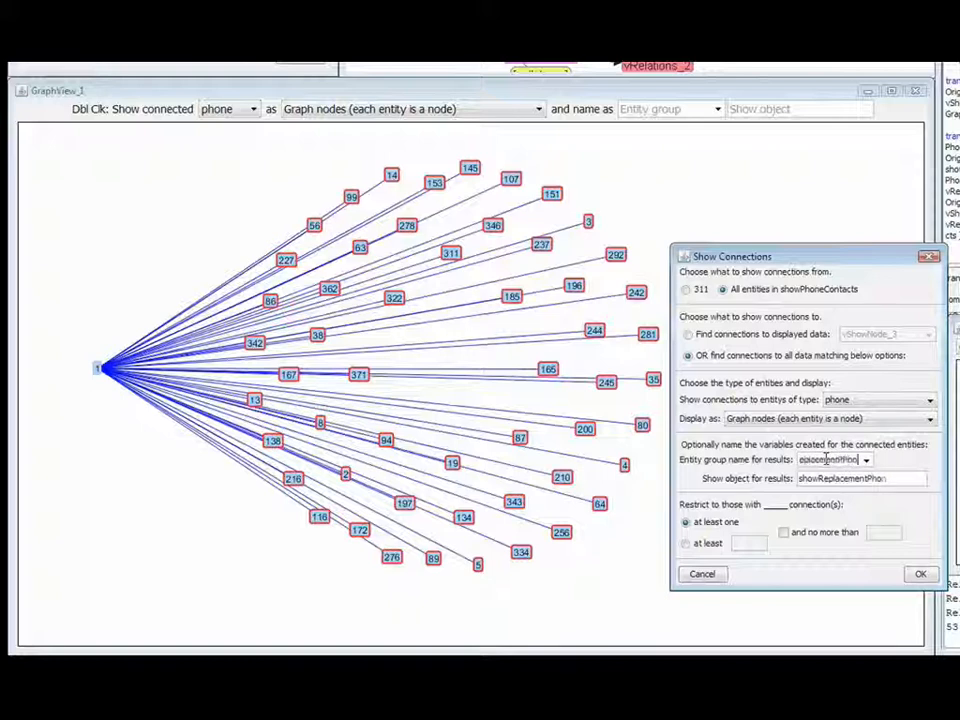
{"action": "left_click", "coordinate": [740, 543]}
{"action": "type", "text": "10"}
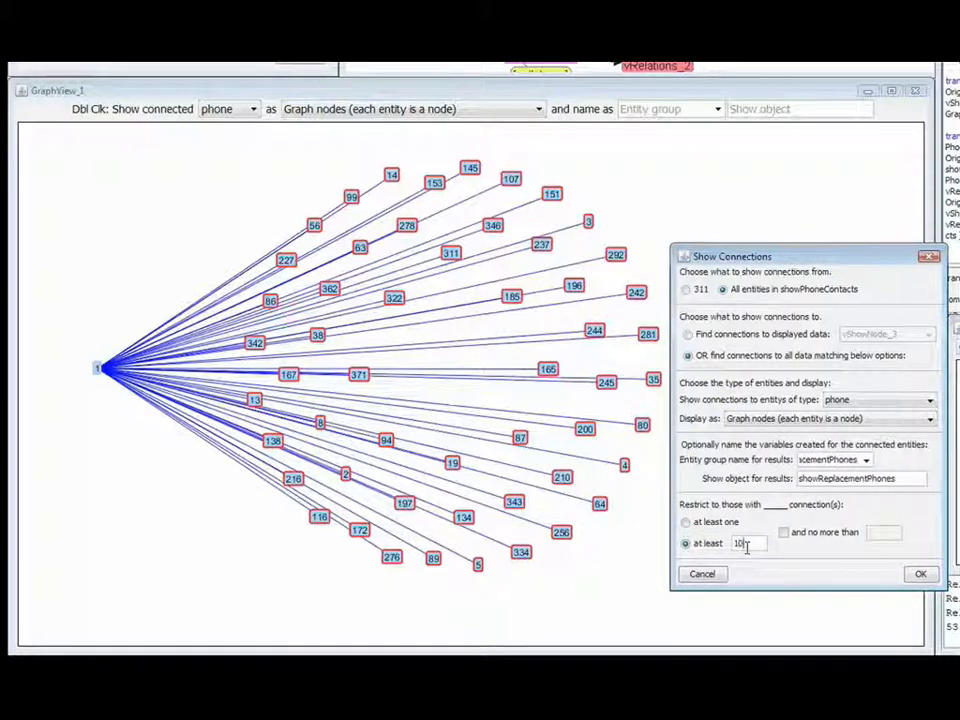
{"action": "left_click", "coordinate": [918, 578]}
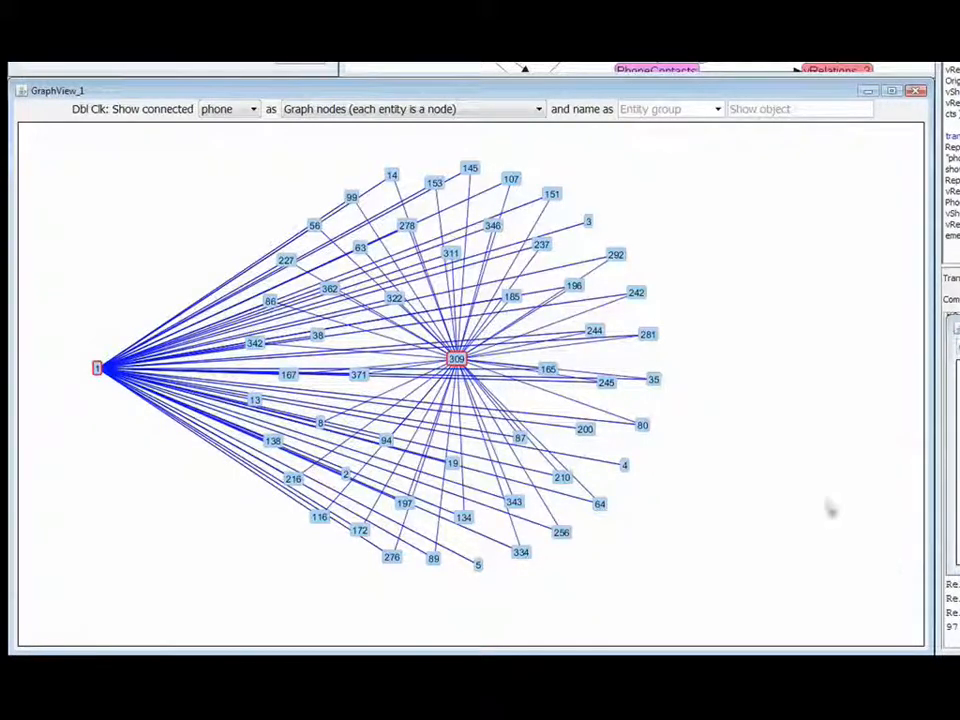
Move the phone 309 node to the right of the contacts, opposite phone 1
{"action": "left_click", "coordinate": [709, 390]}
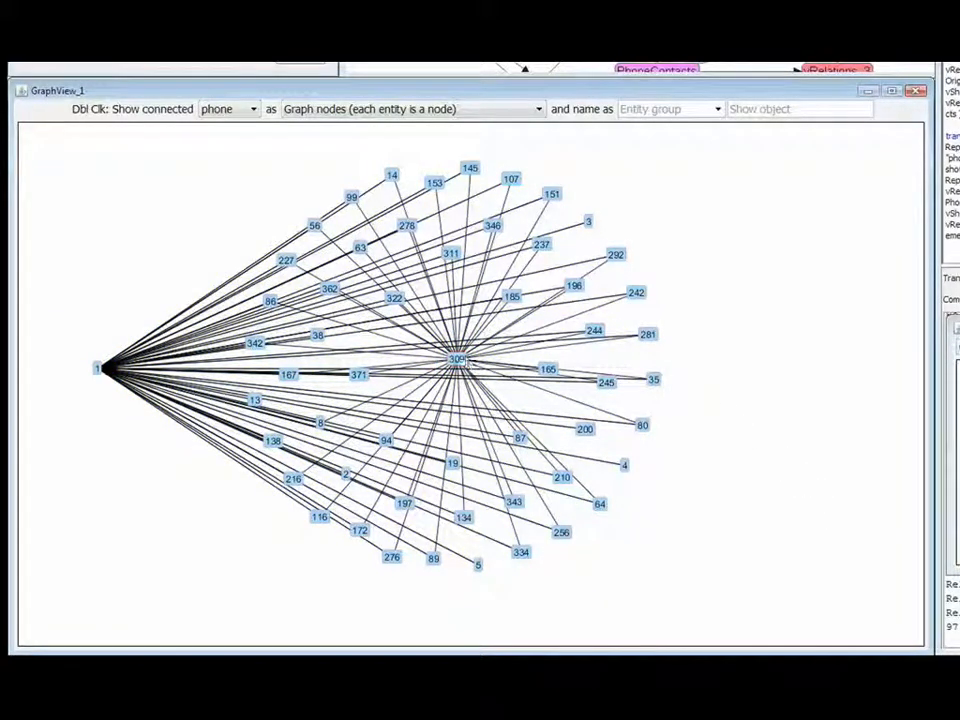
{"action": "left_click_drag", "start_coordinate": [456, 359], "coordinate": [785, 369]}
{"action": "left_click", "coordinate": [761, 434]}
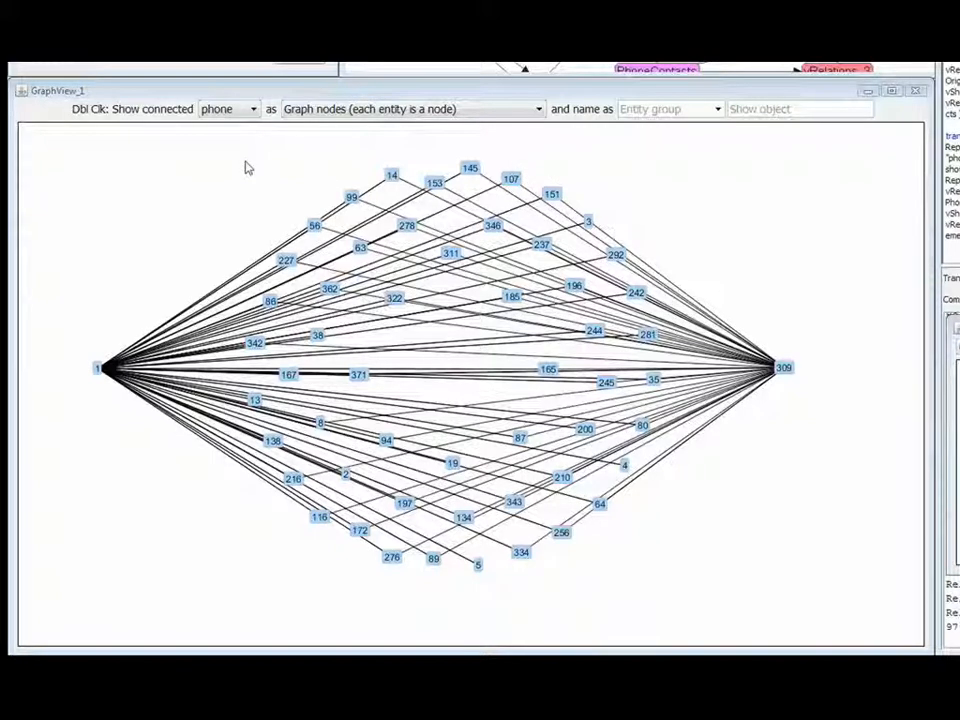
Change the showPhoneContacts display from individual nodes to a single circle sized by number of elements
{"action": "left_click_drag", "start_coordinate": [276, 245], "coordinate": [675, 609]}
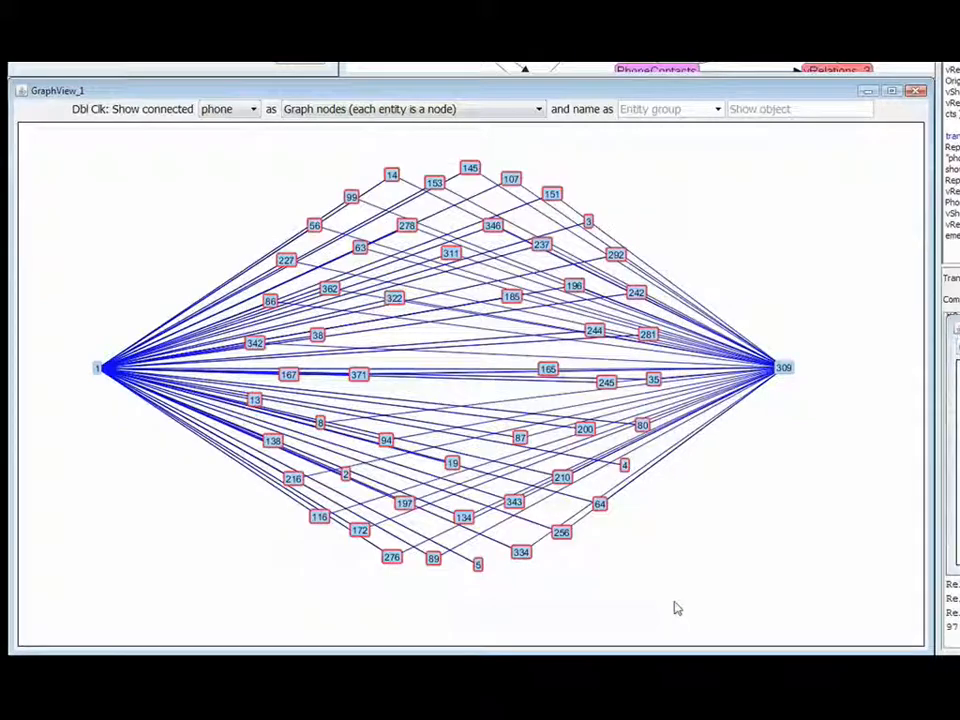
{"action": "right_click", "coordinate": [449, 253]}
{"action": "mouse_move", "coordinate": [530, 297]}
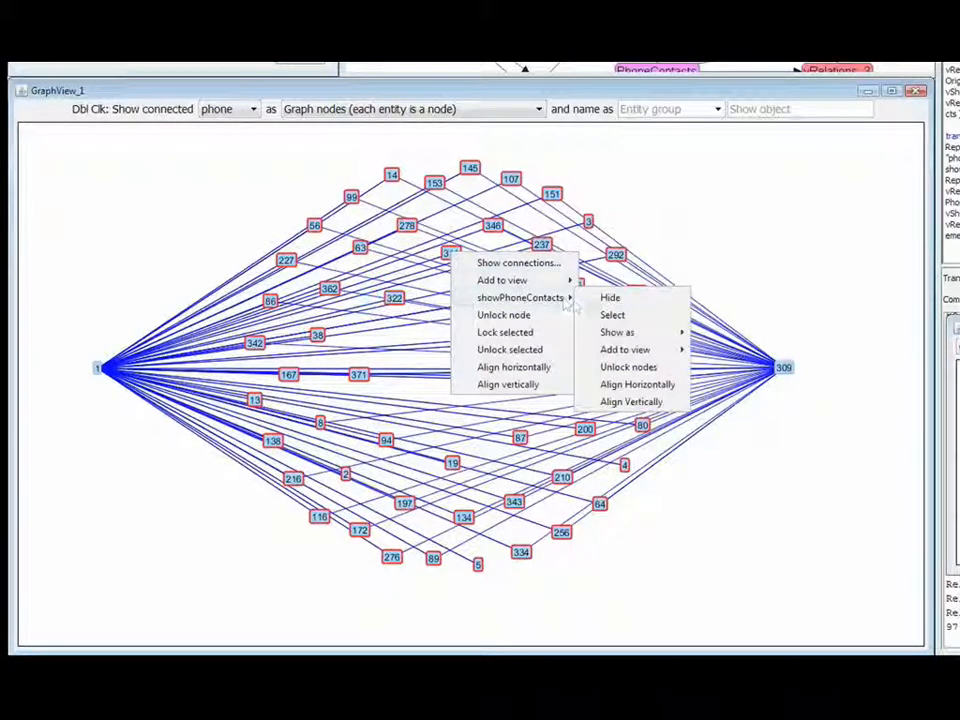
{"action": "mouse_move", "coordinate": [630, 332]}
{"action": "left_click", "coordinate": [727, 385]}
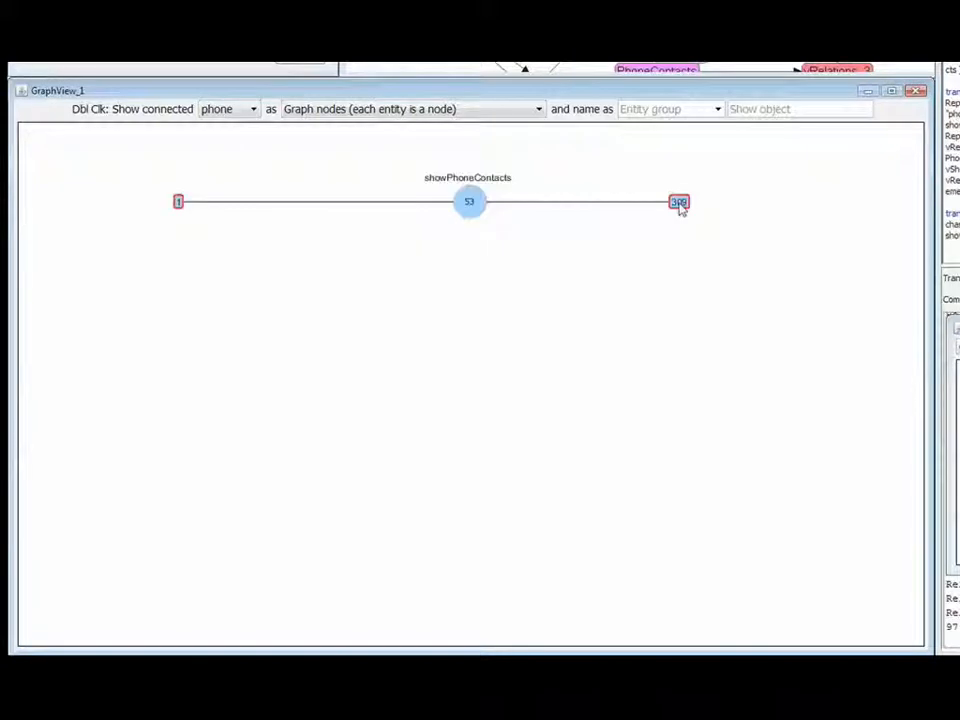
Show dates with at least one connection to all entities in showReplacementPhones as a linear layout, naming the group CallDates
{"action": "right_click", "coordinate": [681, 204]}
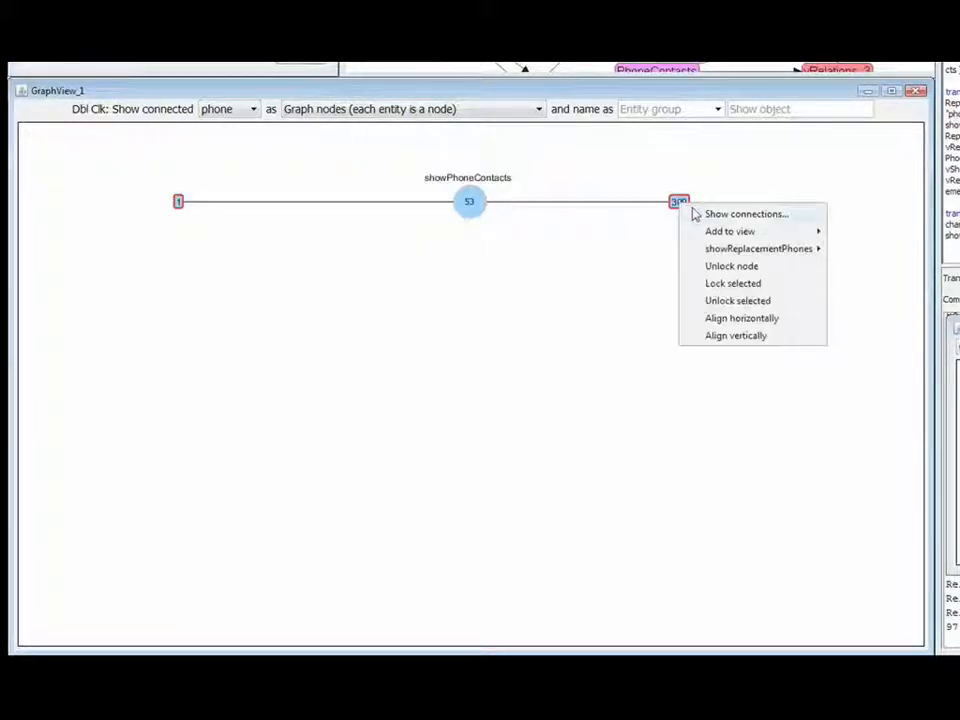
{"action": "left_click", "coordinate": [691, 214]}
{"action": "left_click", "coordinate": [823, 399]}
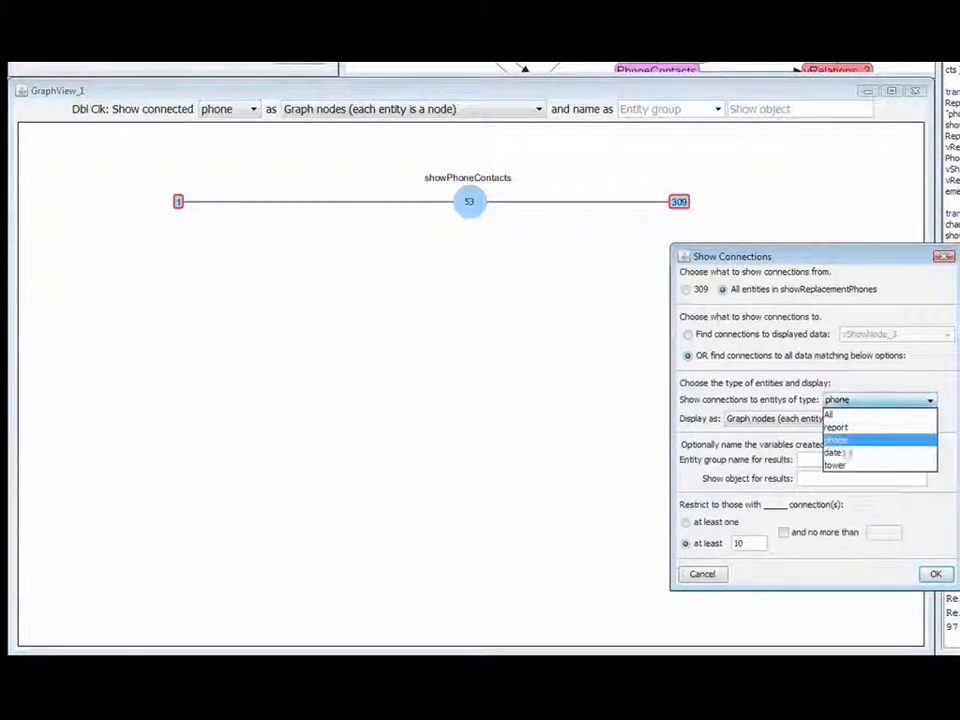
{"action": "left_click", "coordinate": [846, 452]}
{"action": "left_click", "coordinate": [834, 420]}
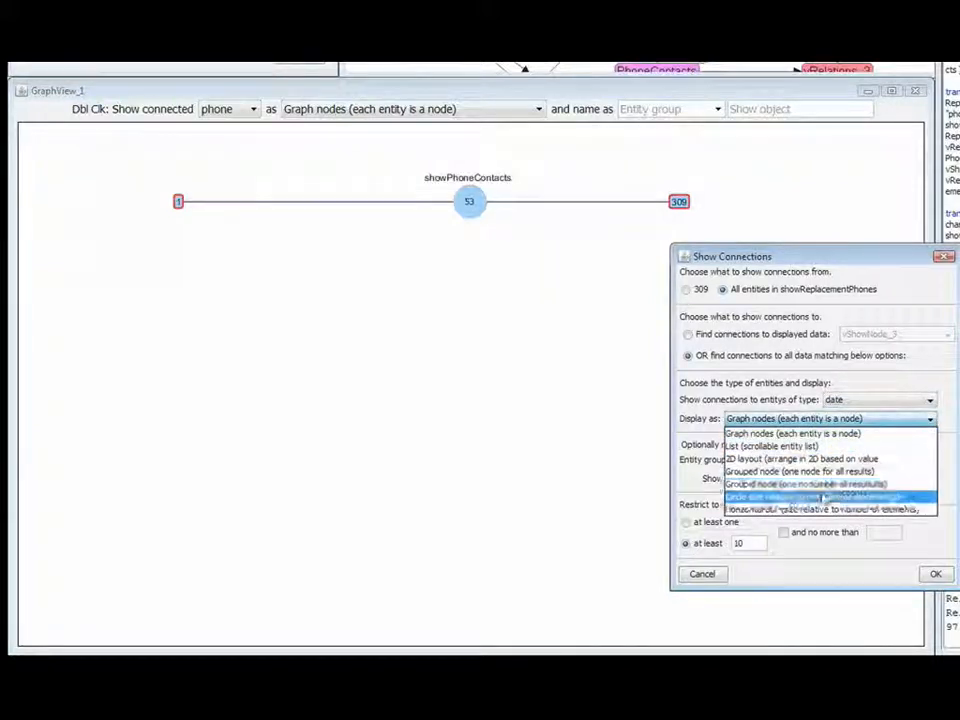
{"action": "left_click", "coordinate": [820, 496]}
{"action": "left_click", "coordinate": [818, 458]}
{"action": "type", "text": "CallDates"}
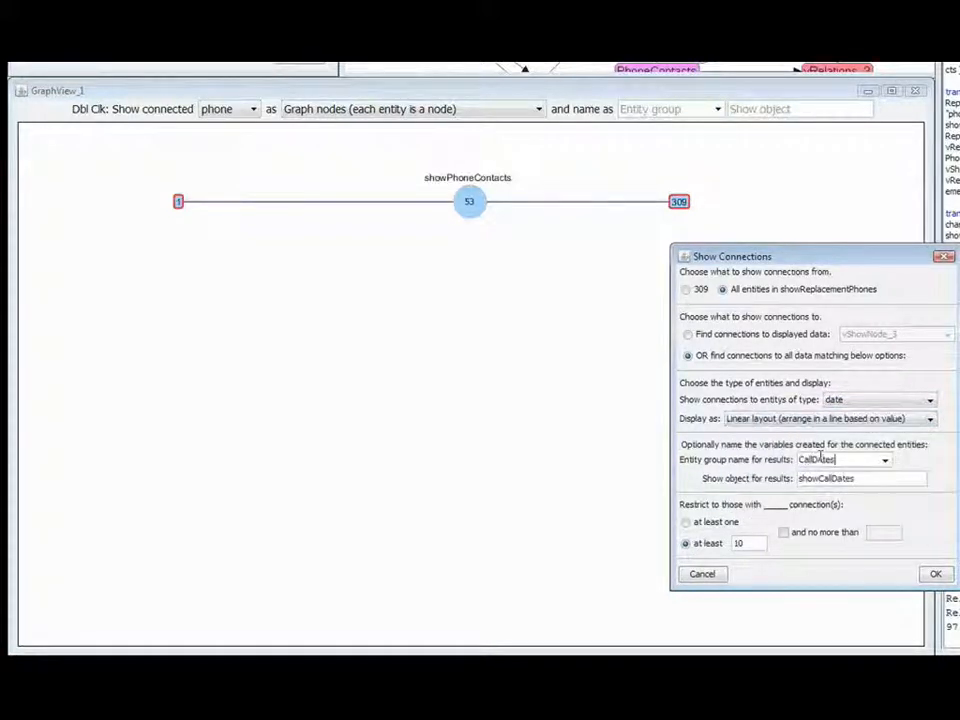
{"action": "left_click", "coordinate": [738, 522]}
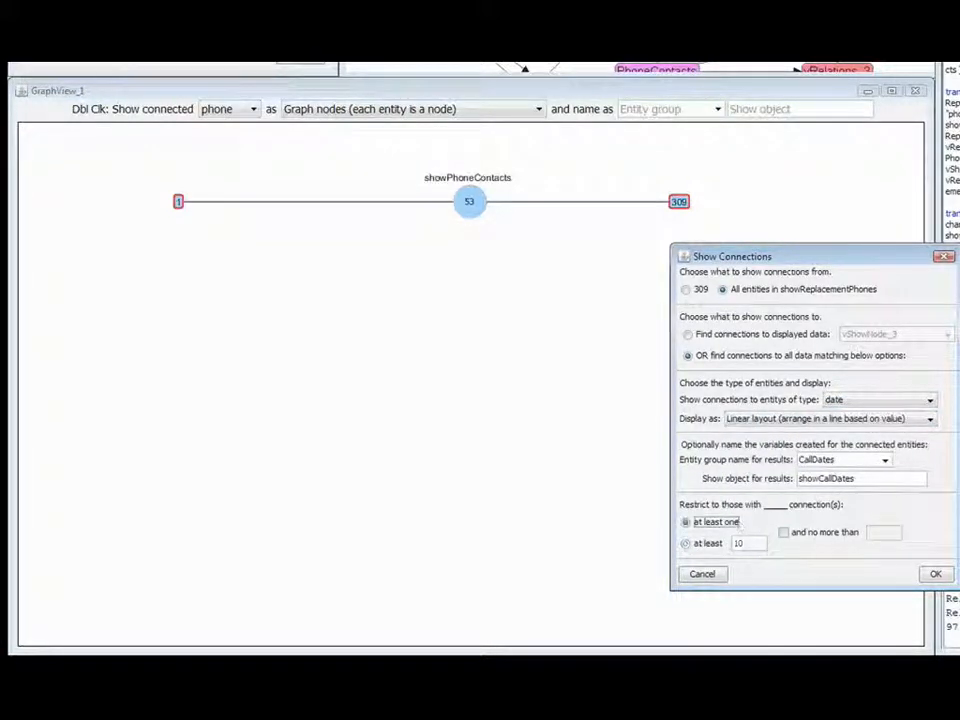
{"action": "left_click", "coordinate": [937, 575]}
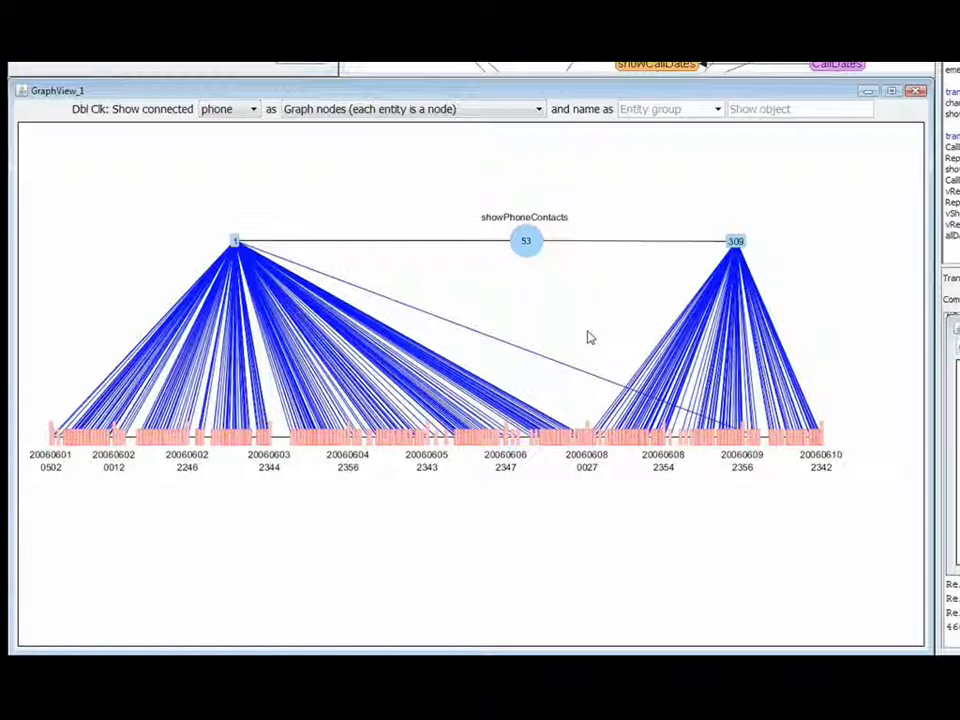
Highlight phone 309's call-date connections and extend the Dependency Graph window downward to examine how the named variables depend on each other
{"action": "left_click", "coordinate": [735, 241]}
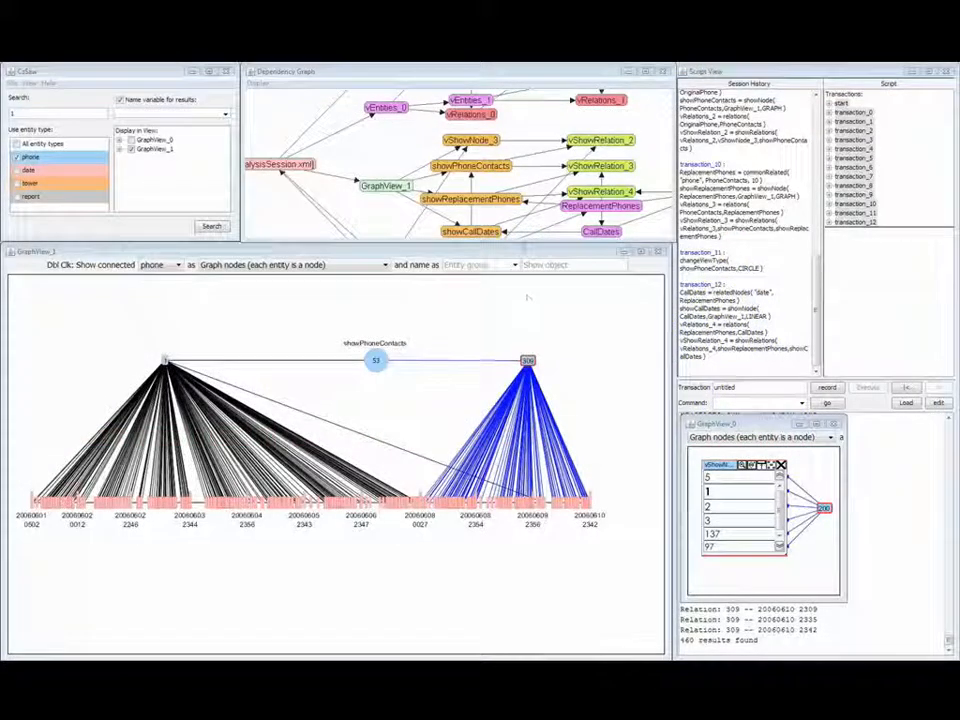
{"action": "left_click", "coordinate": [521, 238]}
{"action": "left_click_drag", "start_coordinate": [521, 238], "coordinate": [524, 309]}
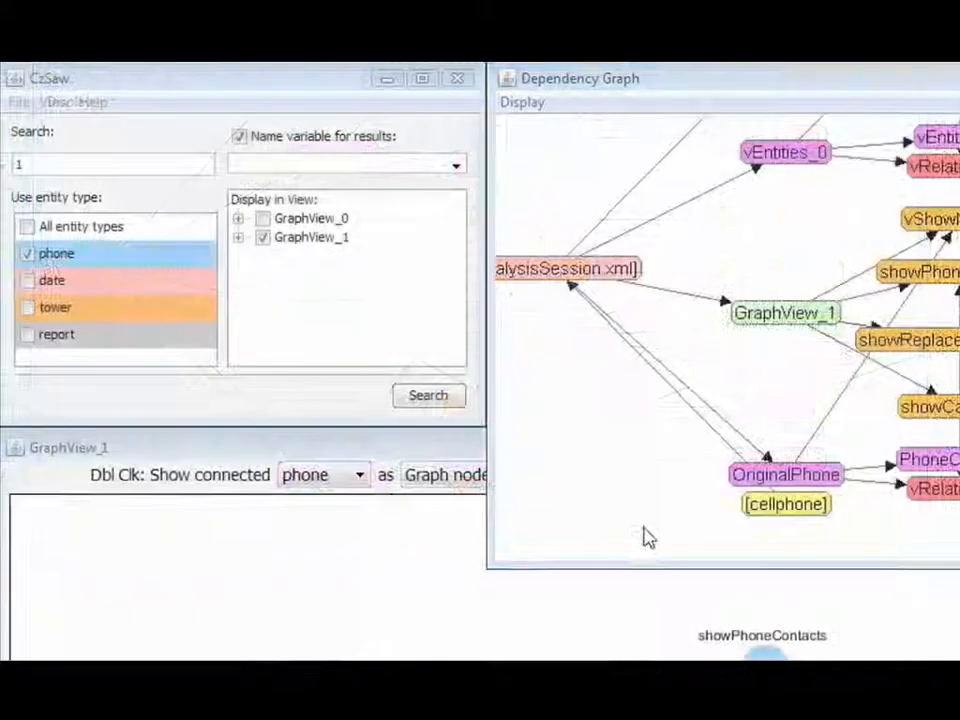
{"action": "left_click", "coordinate": [450, 459]}
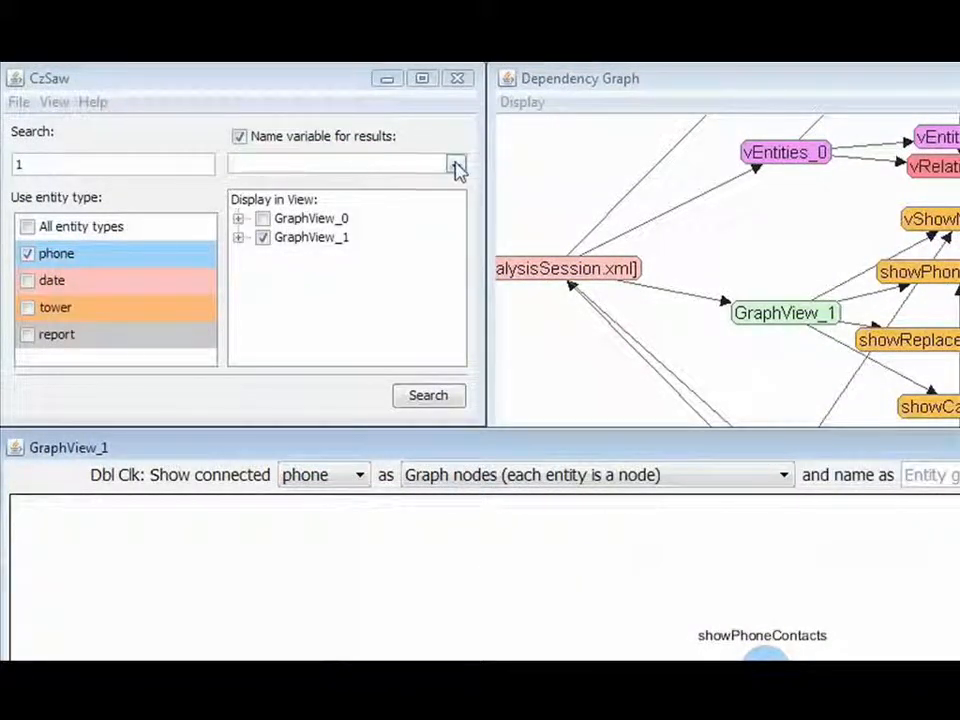
Search for phone 2 with the results assigned to the existing OriginalPhone variable, and highlight the replacement phone's call-date connections in GraphView_1
{"action": "left_click", "coordinate": [456, 166]}
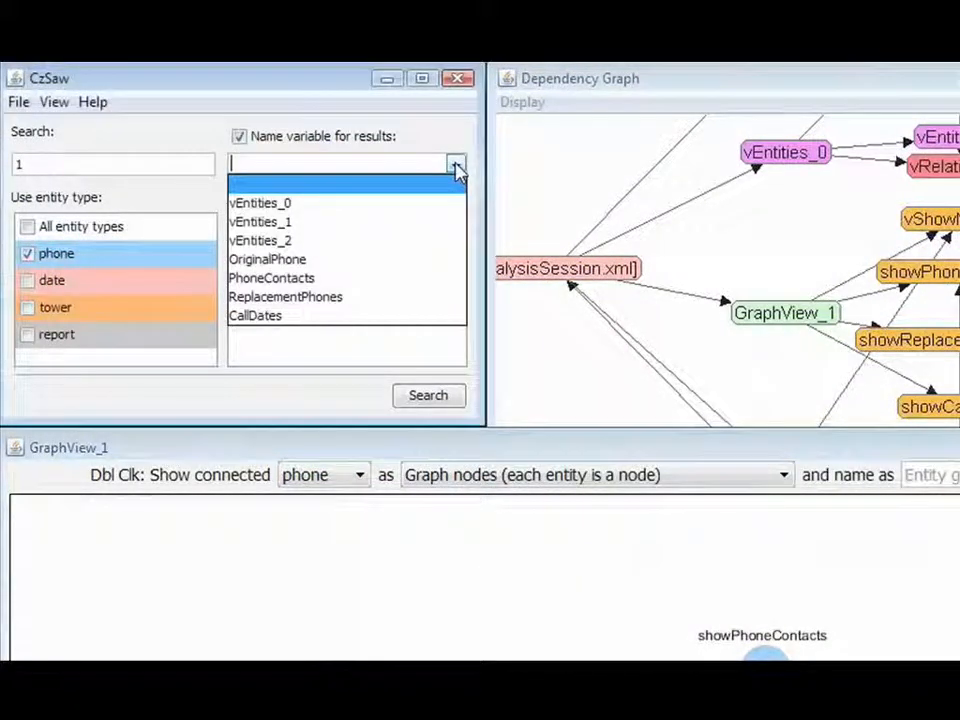
{"action": "left_click", "coordinate": [428, 264]}
{"action": "left_click", "coordinate": [163, 170]}
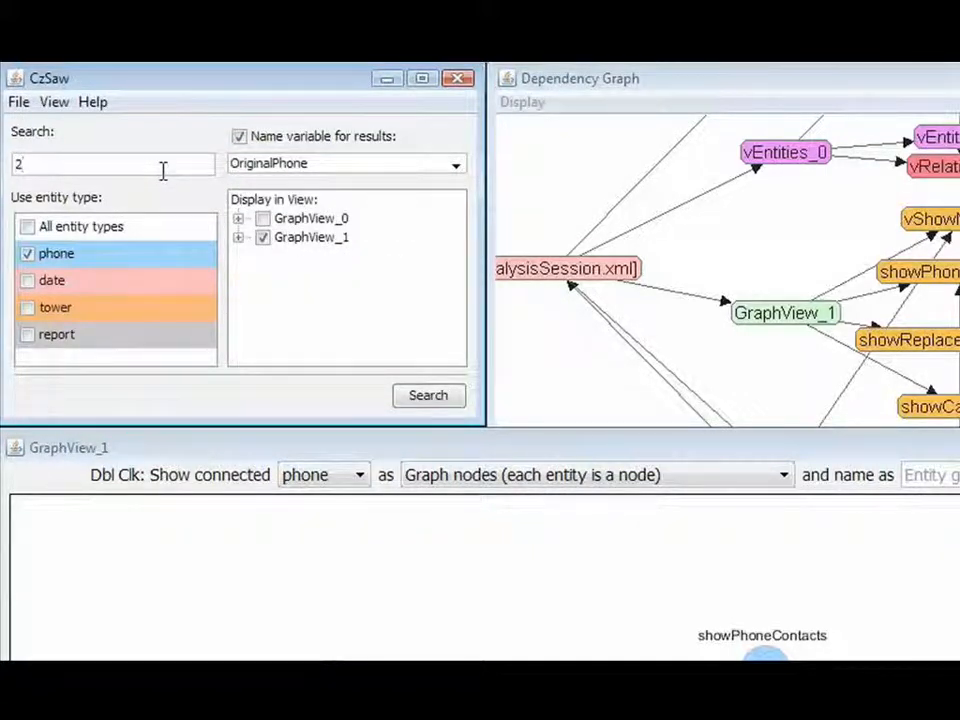
{"action": "type", "text": "2"}
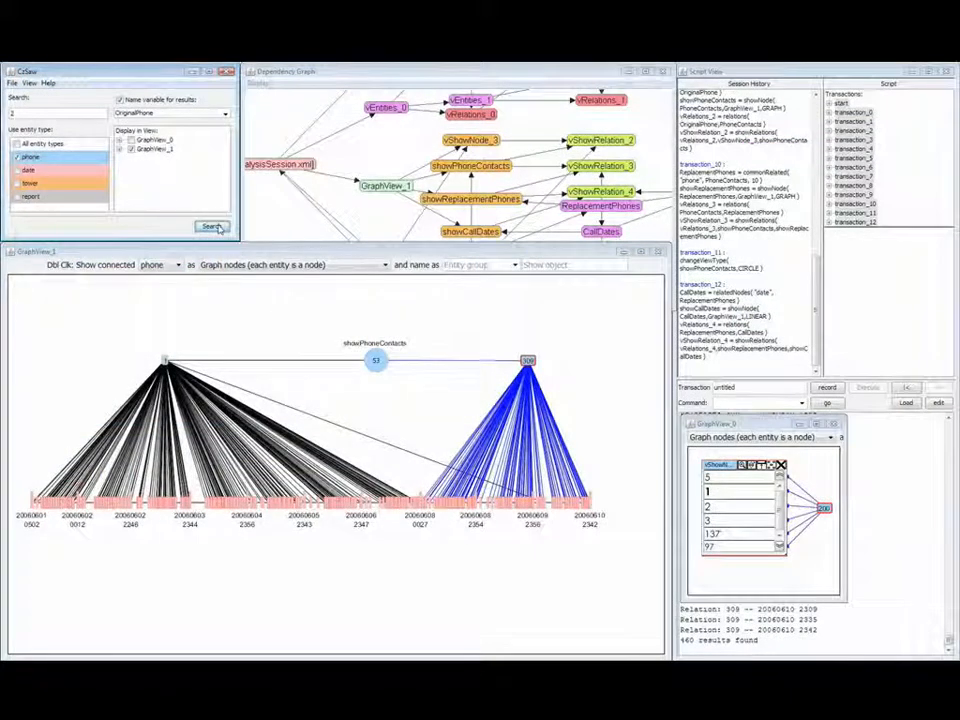
{"action": "left_click", "coordinate": [212, 227]}
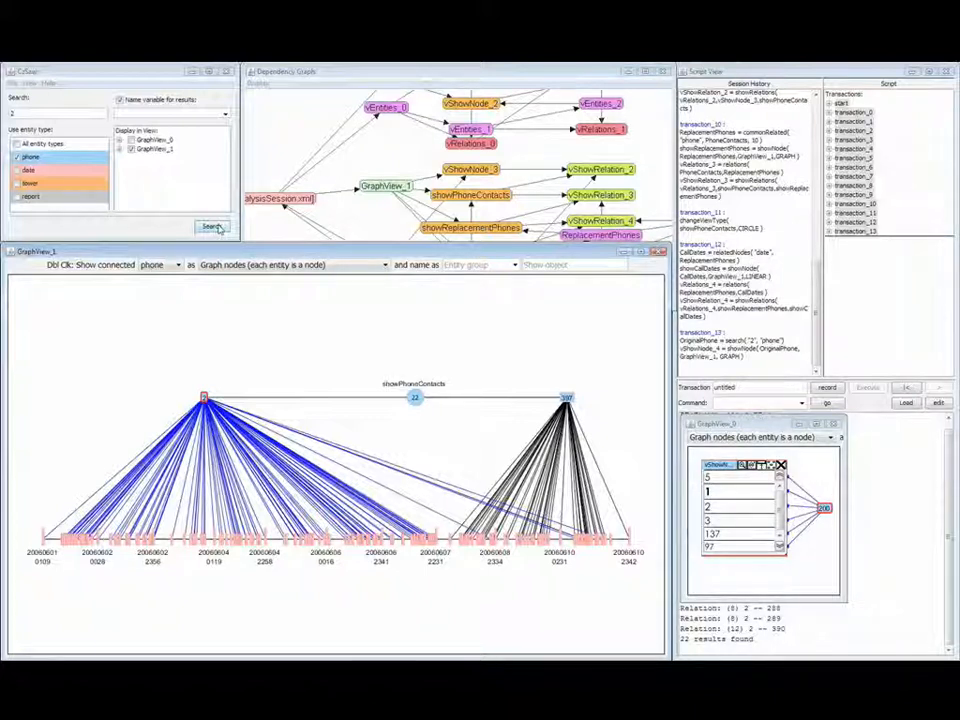
{"action": "left_click", "coordinate": [566, 398]}
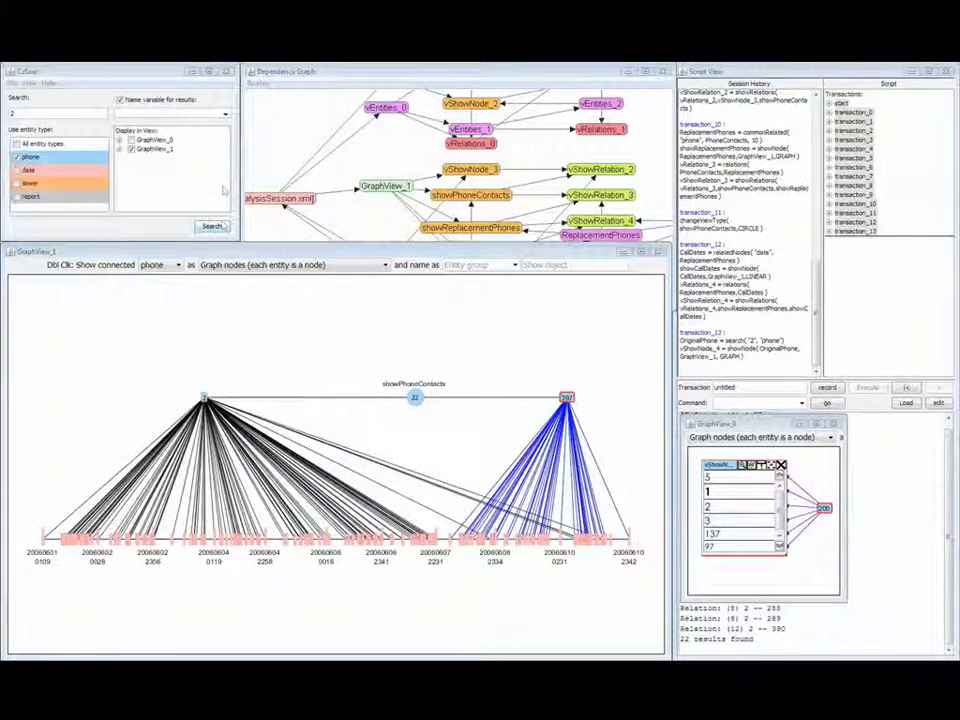
Search for phone 3, reusing the OriginalPhone variable for the results so the GraphView_1 analysis updates
{"action": "left_click", "coordinate": [225, 113]}
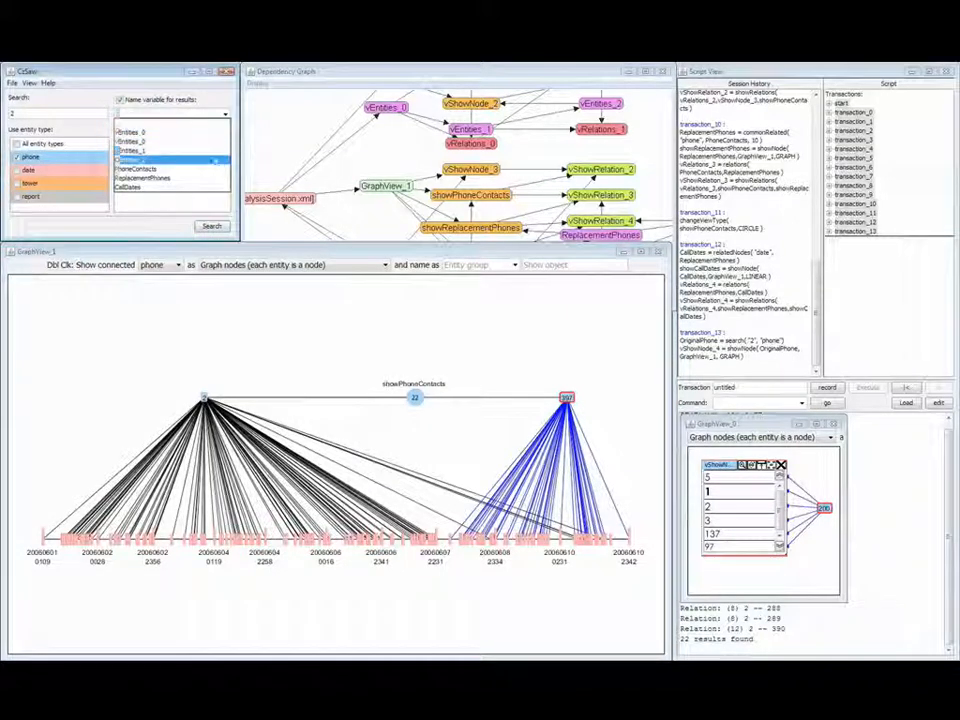
{"action": "key", "text": "Escape"}
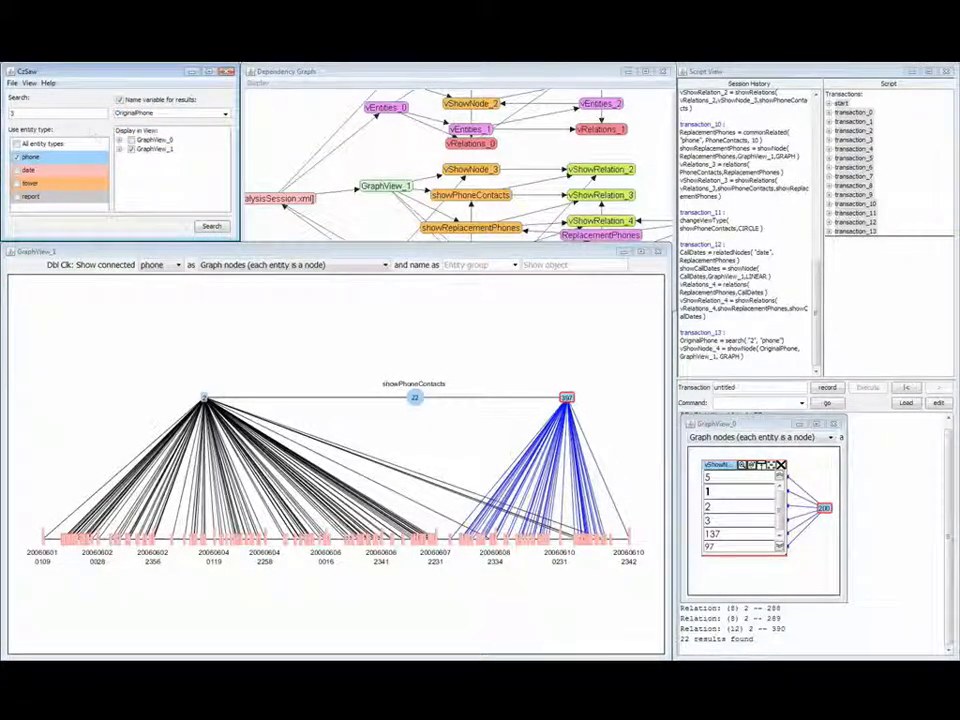
{"action": "left_click", "coordinate": [211, 225]}
Rerun the analysis for phone 5 by assigning its phone search results to OriginalPhone
{"action": "left_click", "coordinate": [225, 113]}
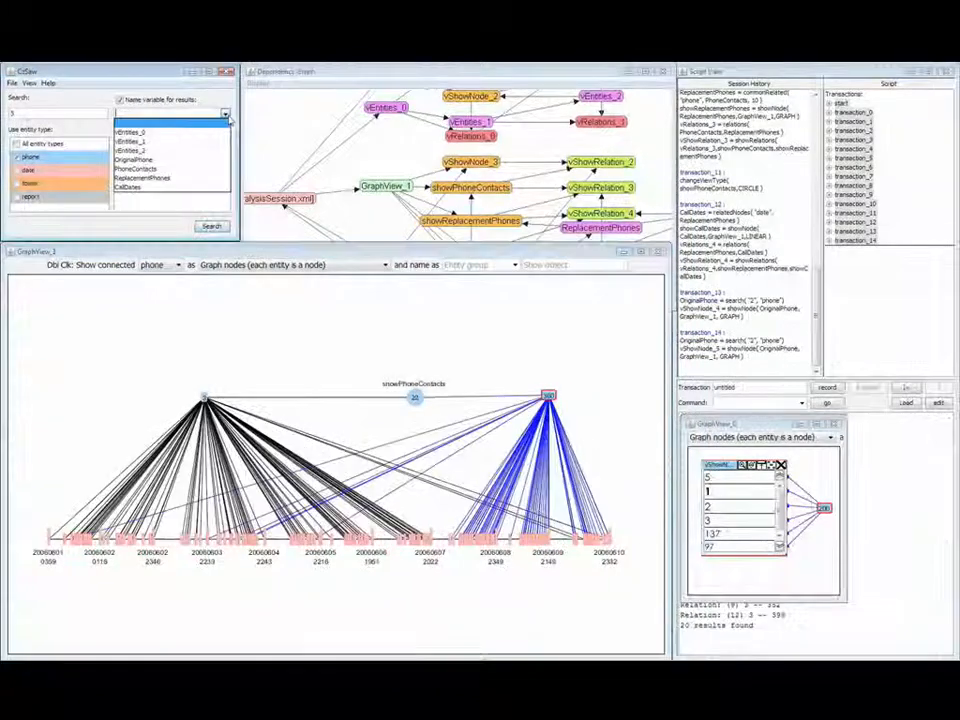
{"action": "left_click", "coordinate": [205, 160]}
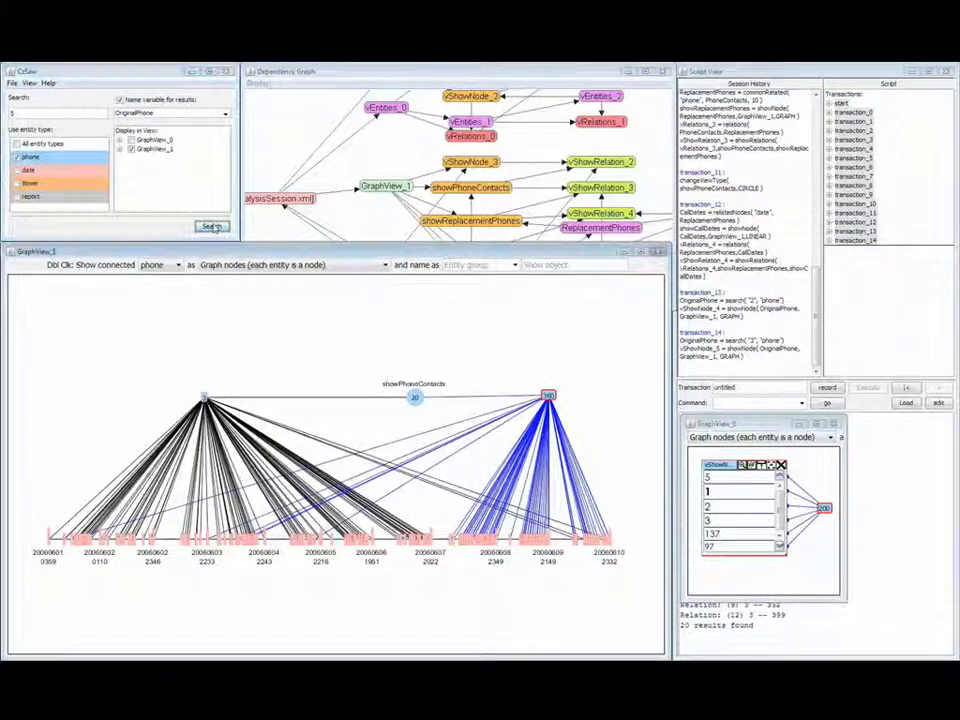
{"action": "left_click", "coordinate": [212, 227]}
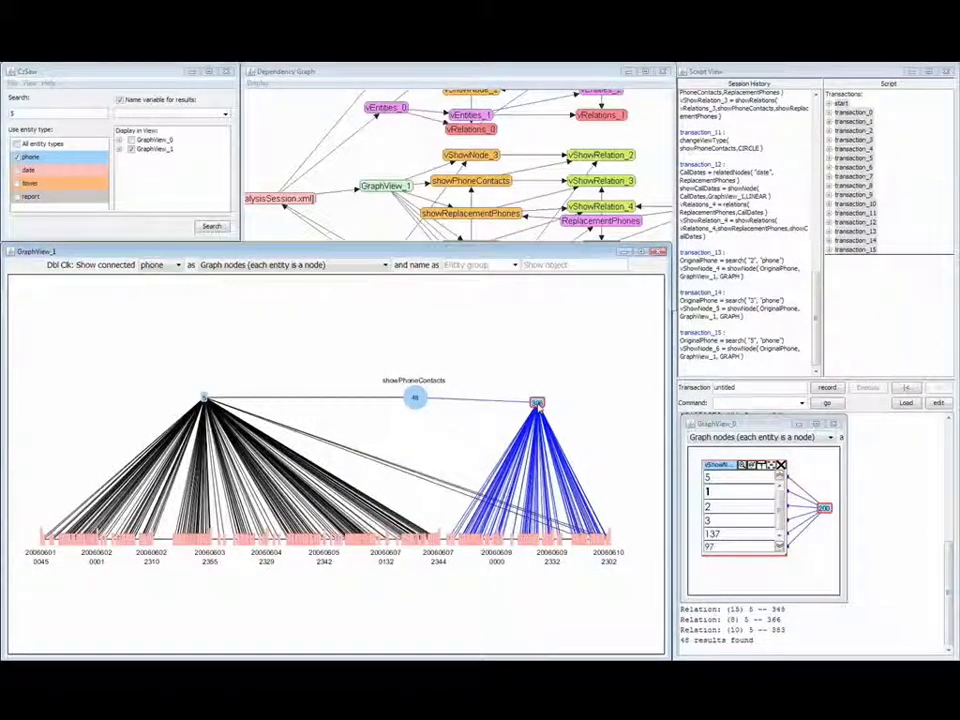